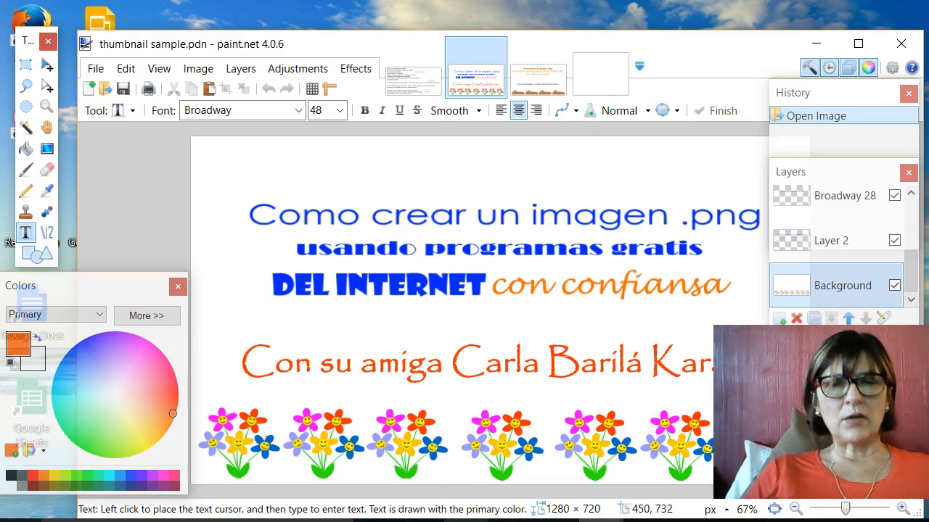
Switch to Chrome, search Google for "paint dot net download" in a new tab, and open the getpaint.net home page.
left_click(423, 521)
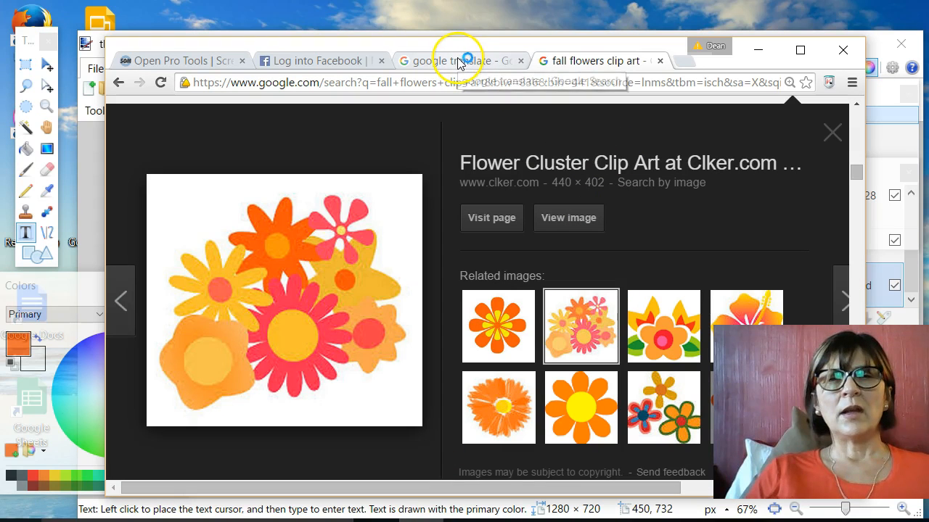
left_click(681, 62)
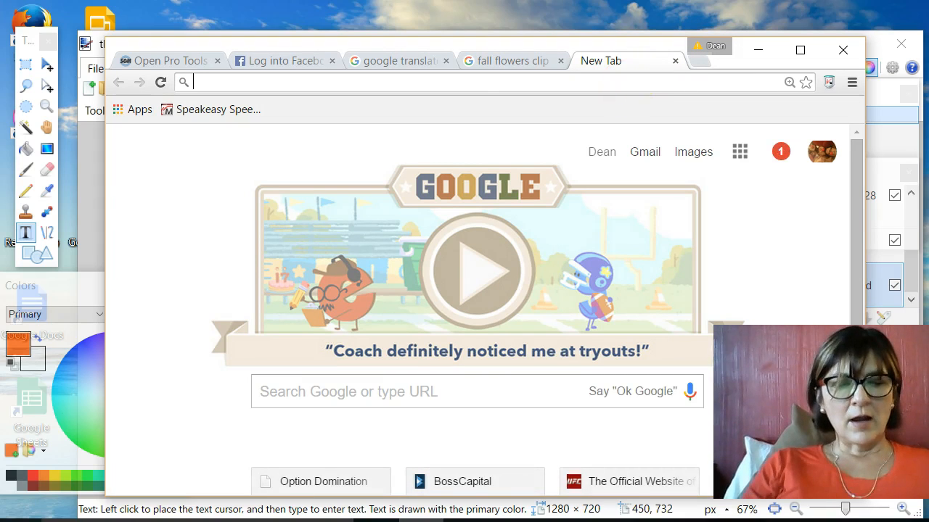
type("paint do")
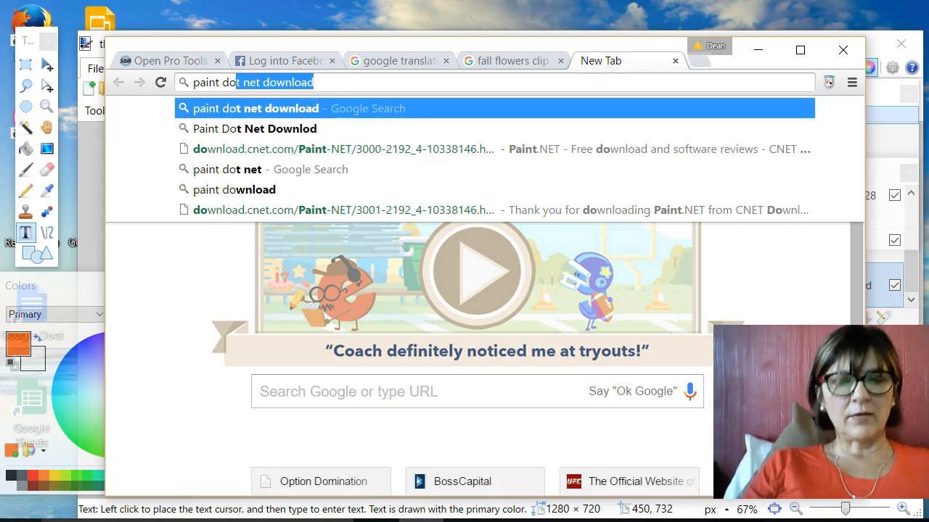
type("t")
key("Return")
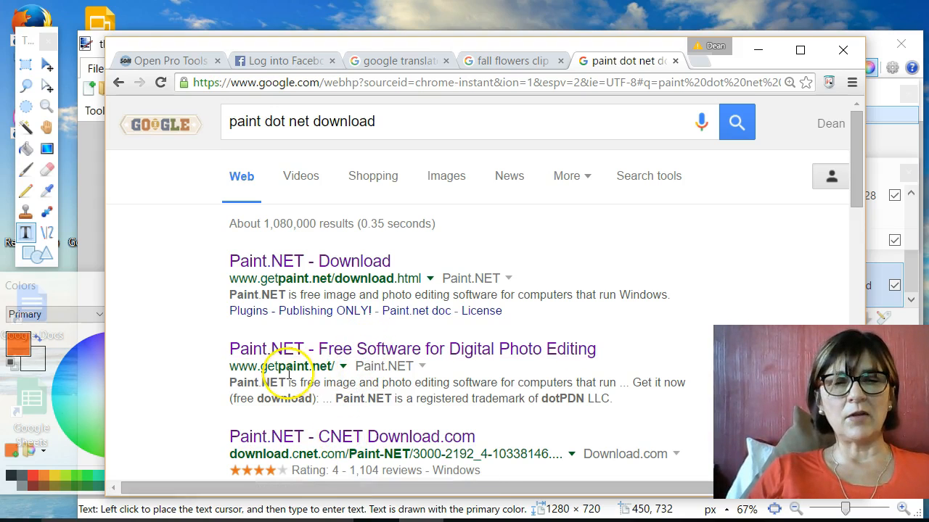
left_click(387, 350)
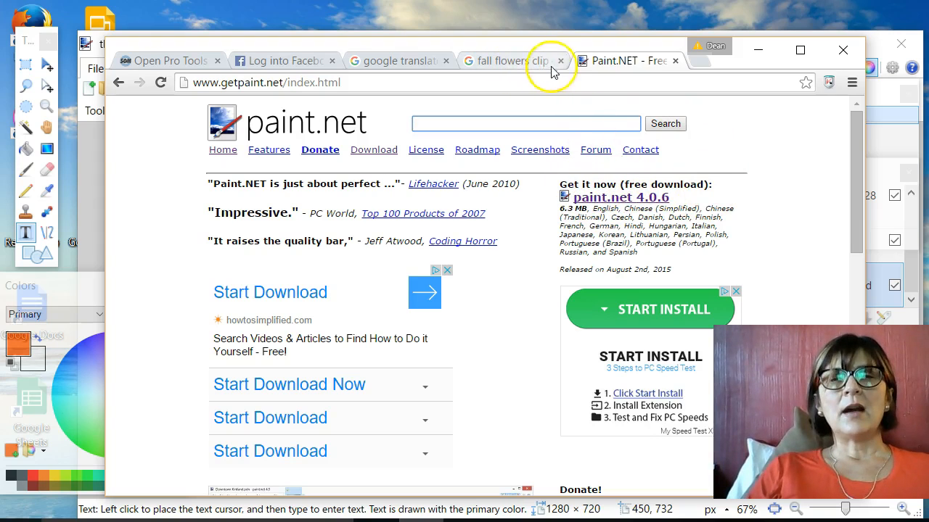
Return to the search results and look over the Paint.NET download page on CNET Download.com.
left_click(118, 82)
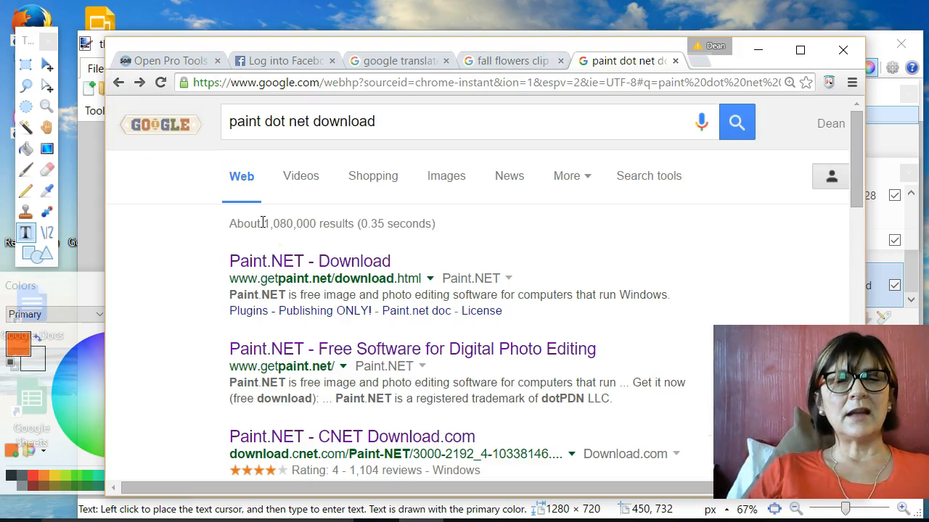
left_click(263, 429)
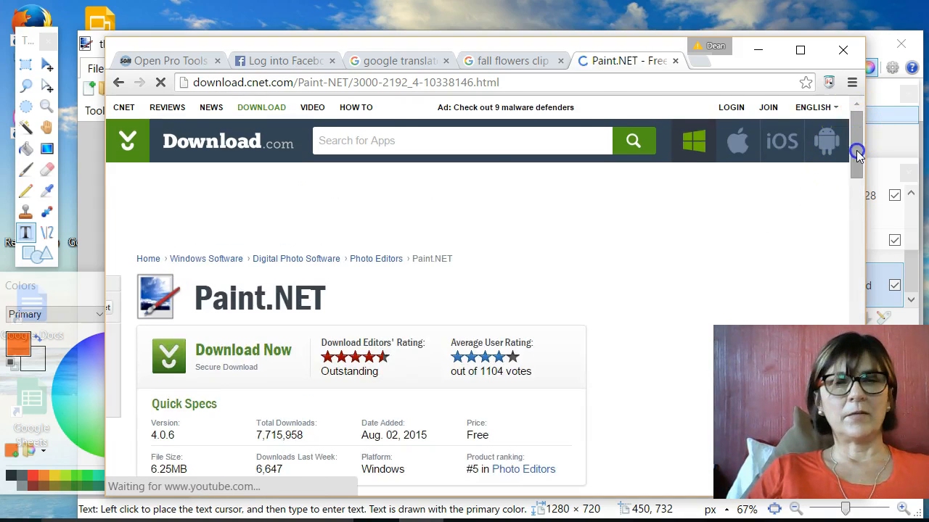
scroll(858, 158, "down", 2)
scroll(850, 142, "up", 2)
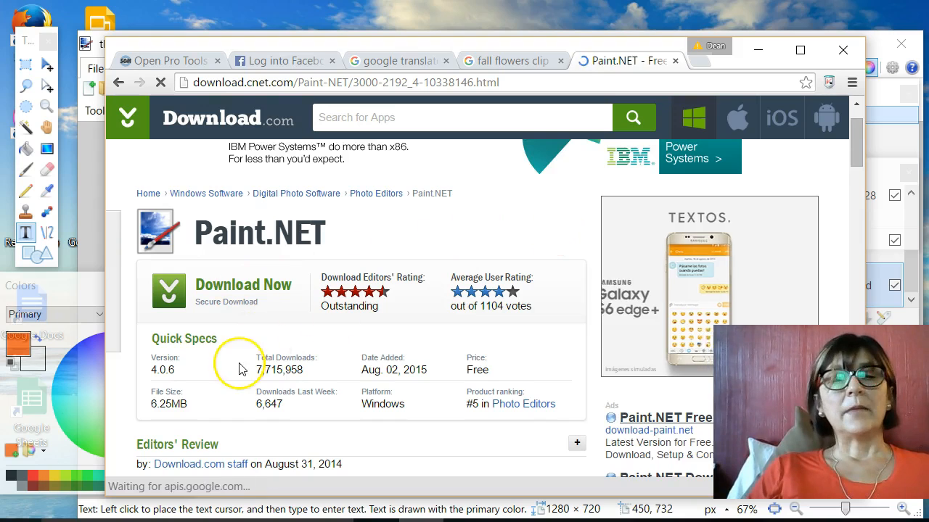
Switch to paint.net and set the untitled image's canvas size to 1280 × 720 pixels.
left_click(40, 497)
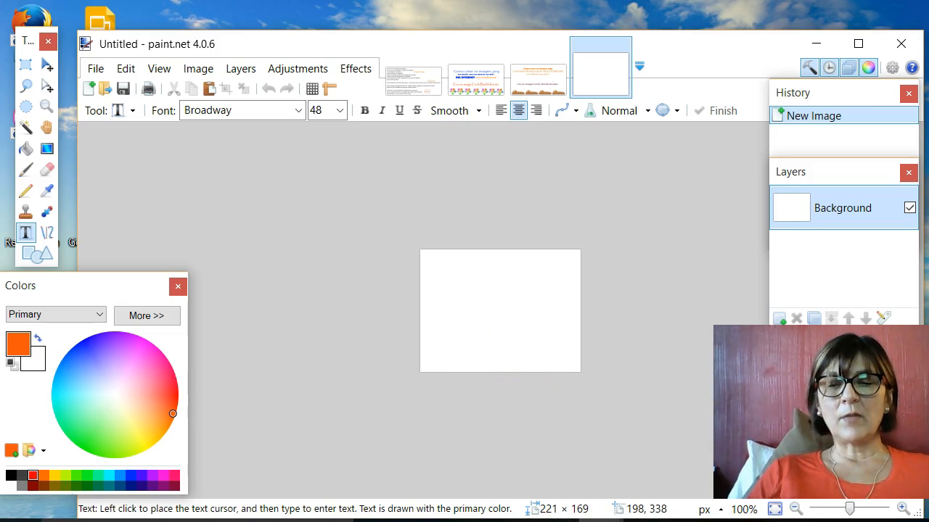
mouse_move(501, 516)
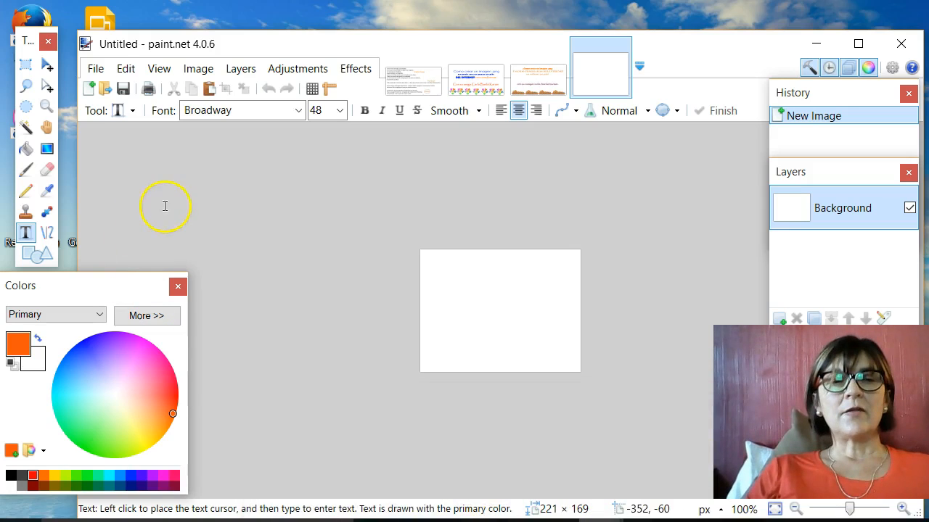
left_click(190, 72)
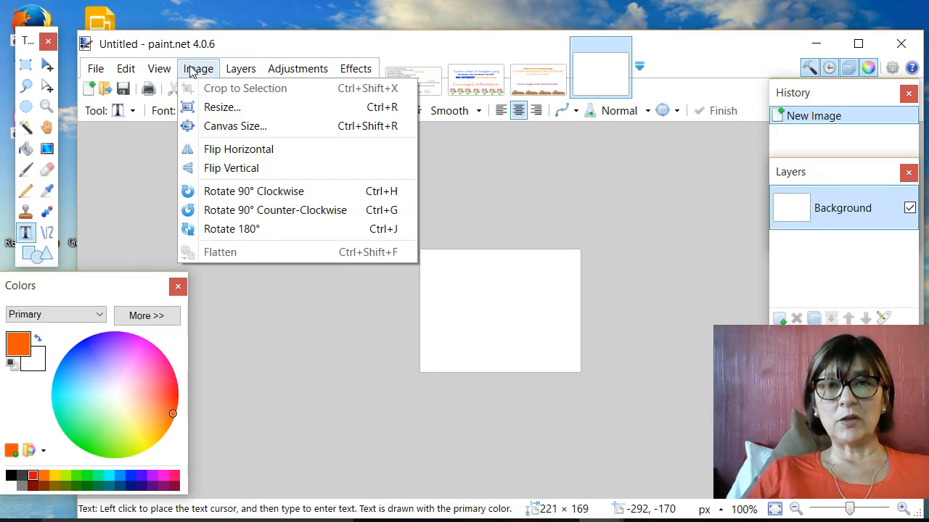
left_click(234, 127)
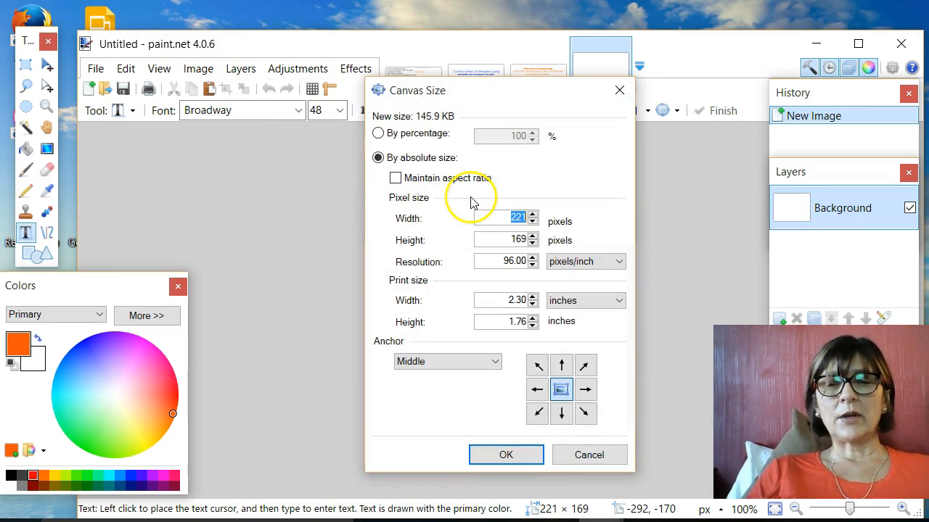
type("1280")
key("Tab")
type("7")
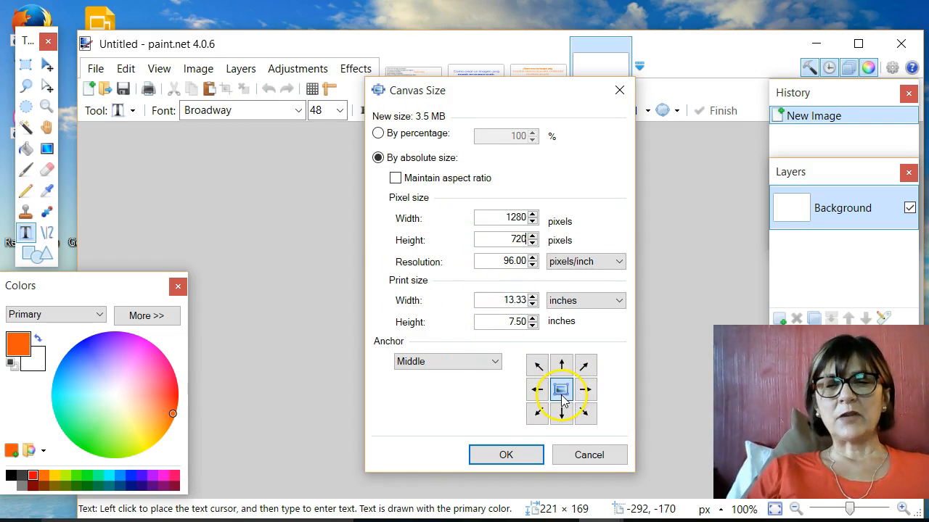
left_click(505, 455)
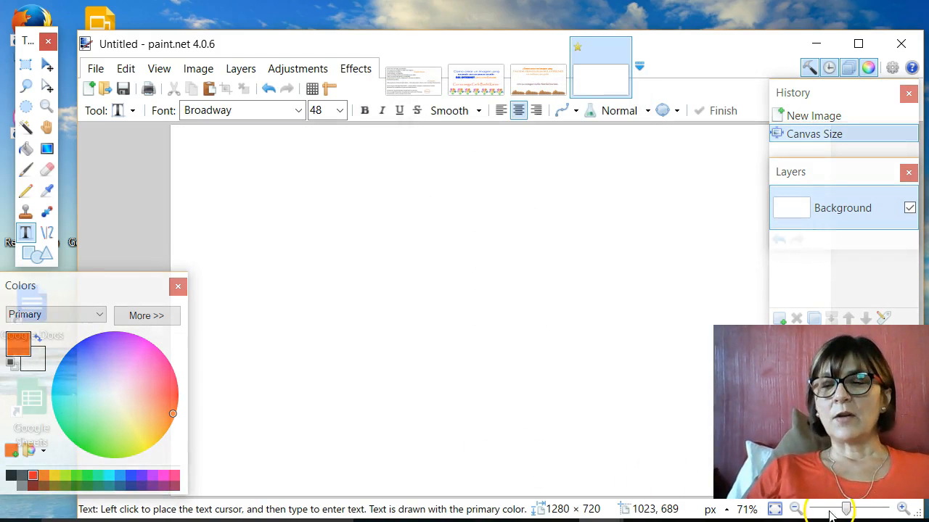
left_click_drag(850, 511, 847, 511)
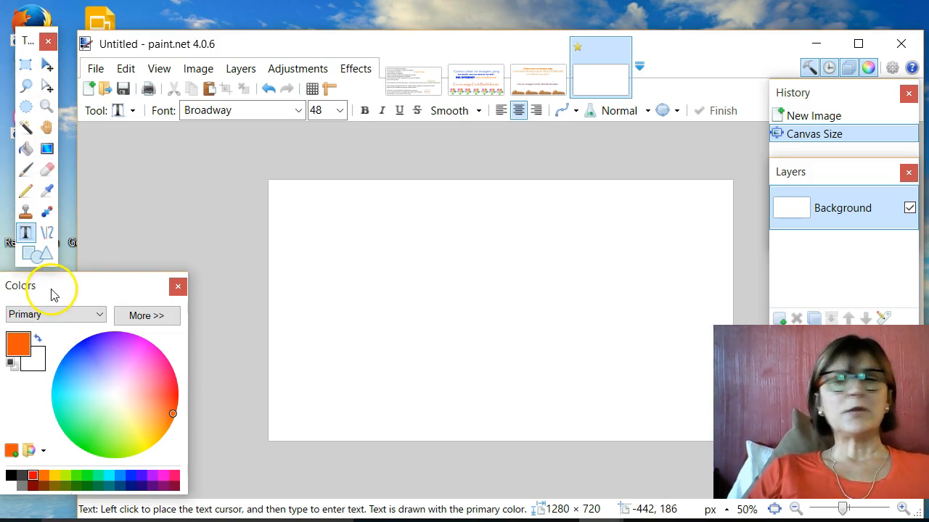
Arrange the Layers window in front of the History window and add a new layer above the Background.
left_click_drag(822, 172, 795, 167)
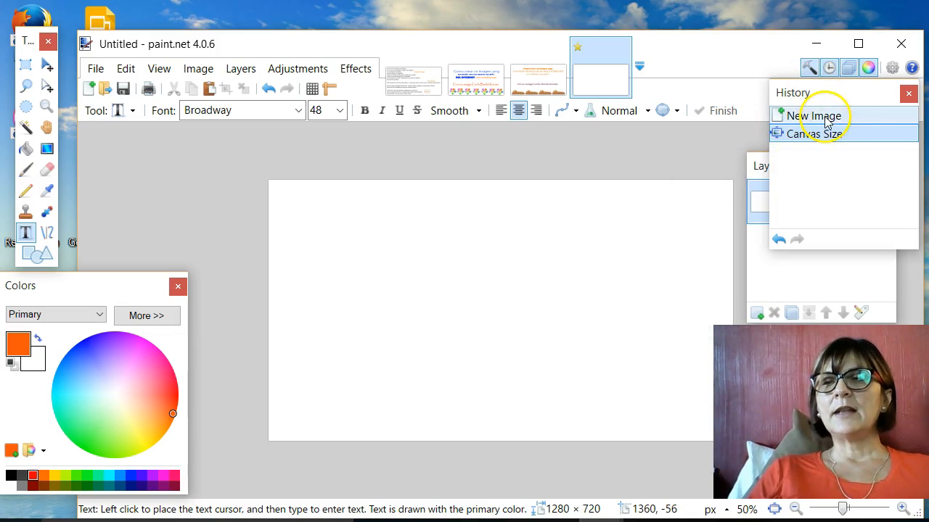
left_click(907, 93)
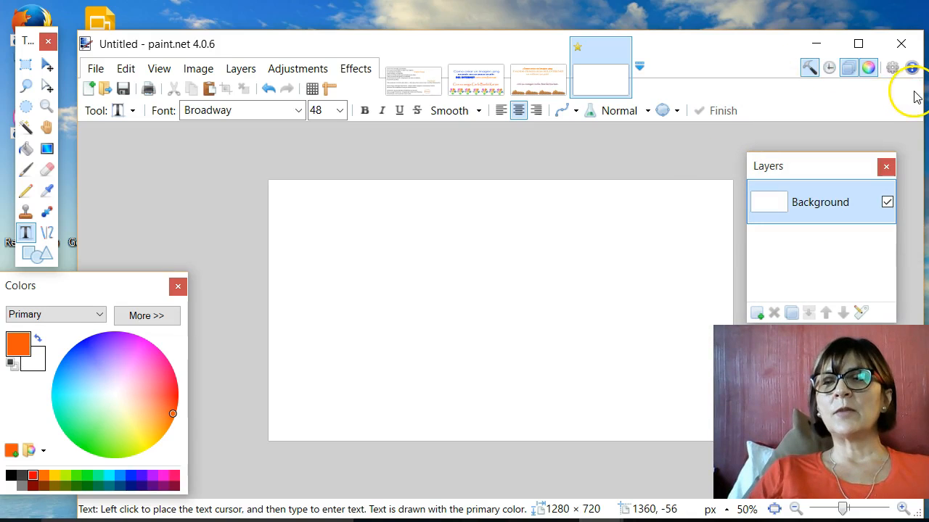
left_click(830, 68)
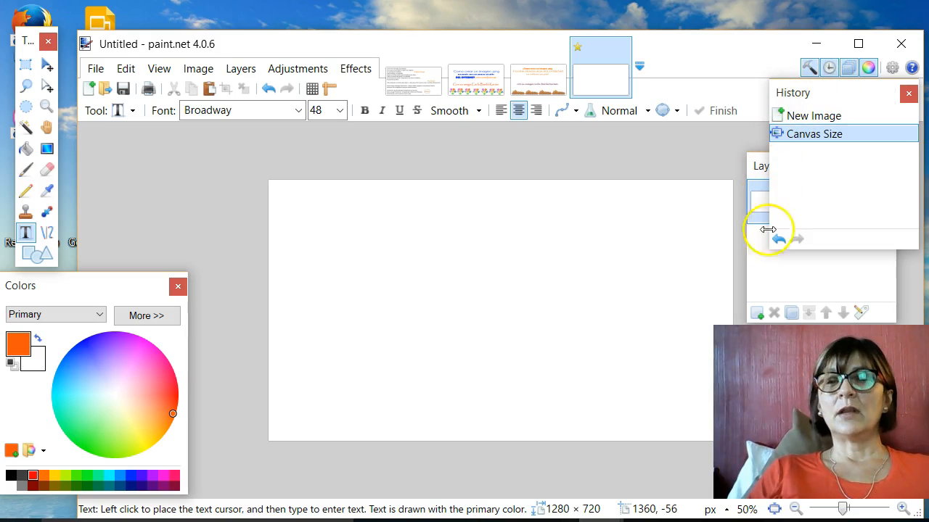
left_click(790, 269)
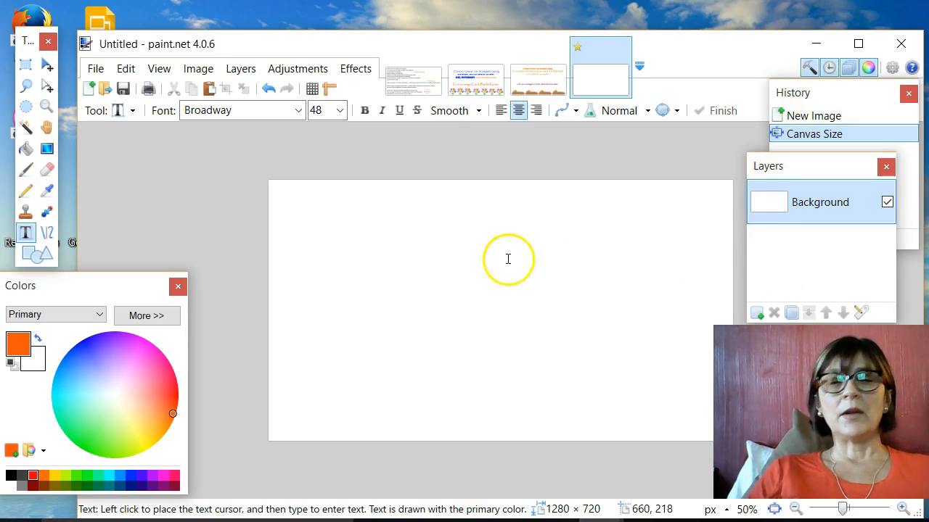
left_click(757, 313)
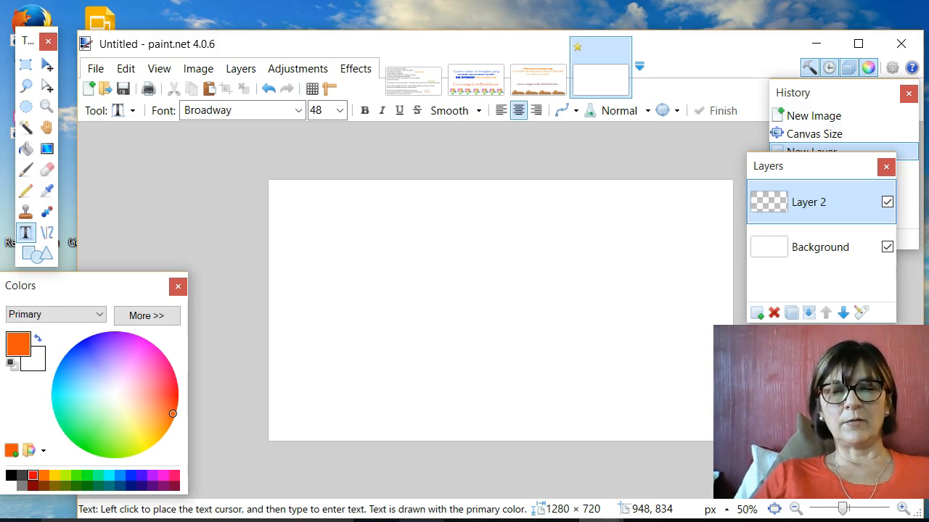
Switch to Chrome's fall flowers clip art results, close the open preview and browse down to the heart made of autumn leaves.
left_click(420, 446)
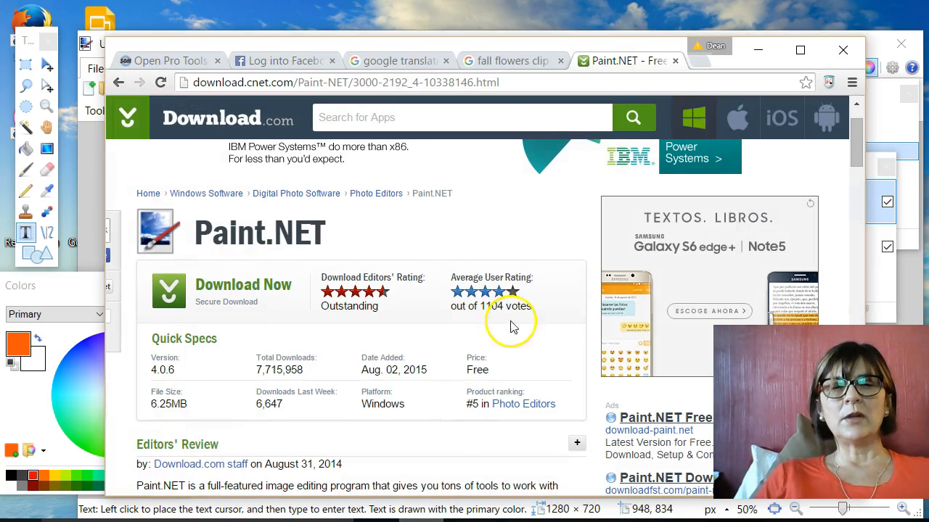
left_click(517, 58)
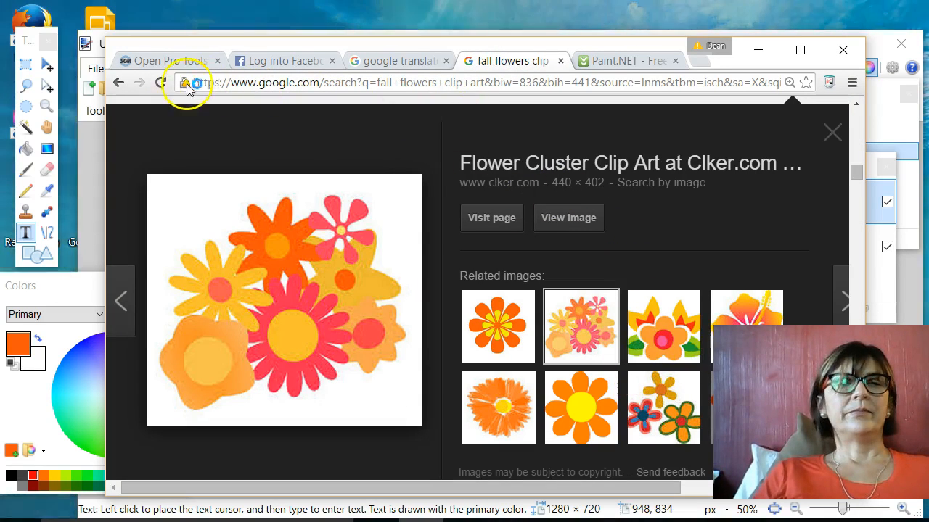
left_click(835, 132)
left_click_drag(854, 173, 863, 193)
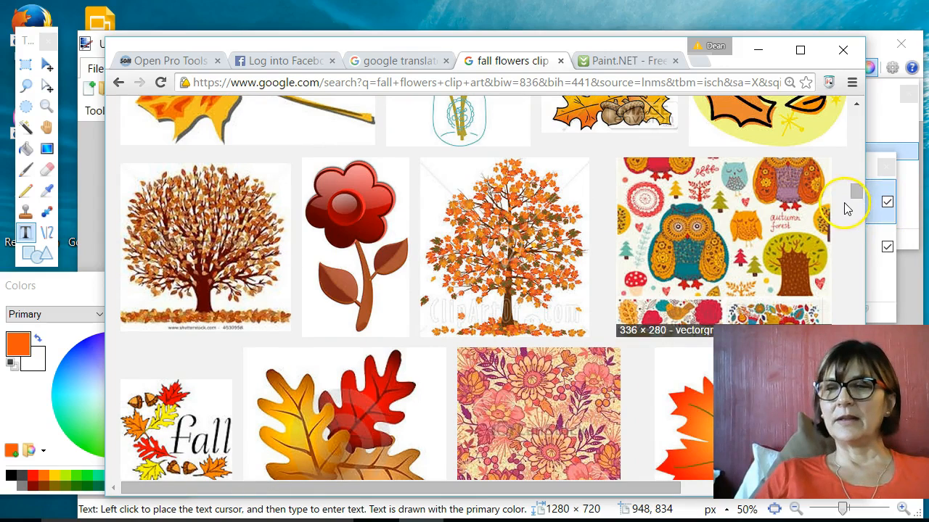
left_click_drag(854, 195, 857, 203)
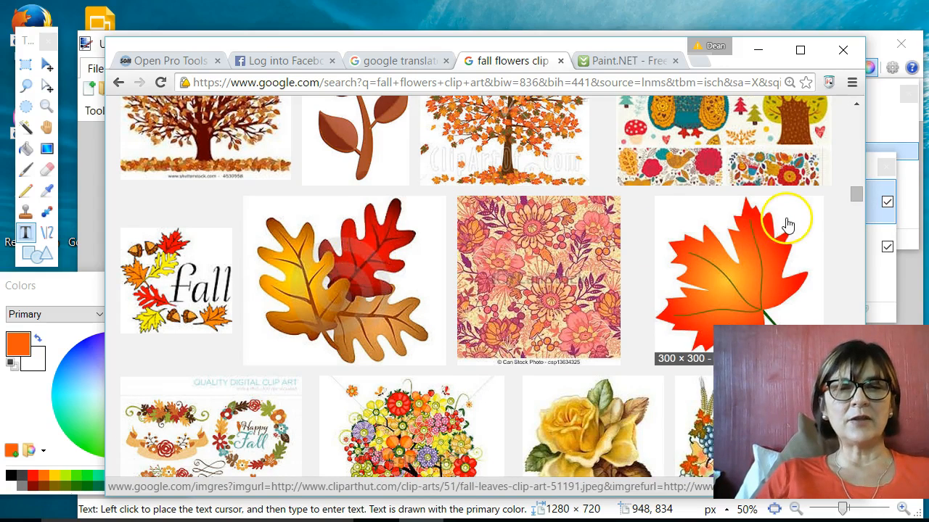
left_click_drag(857, 194, 877, 234)
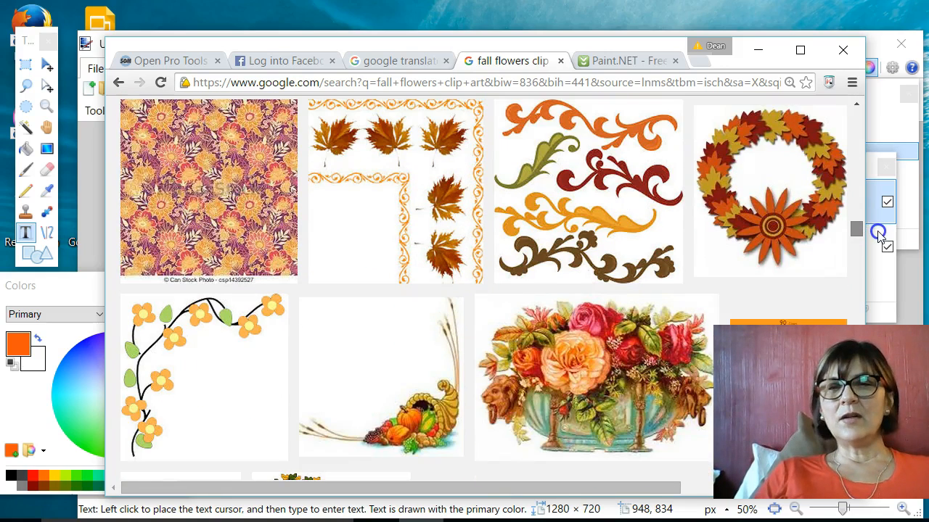
left_click_drag(878, 233, 883, 250)
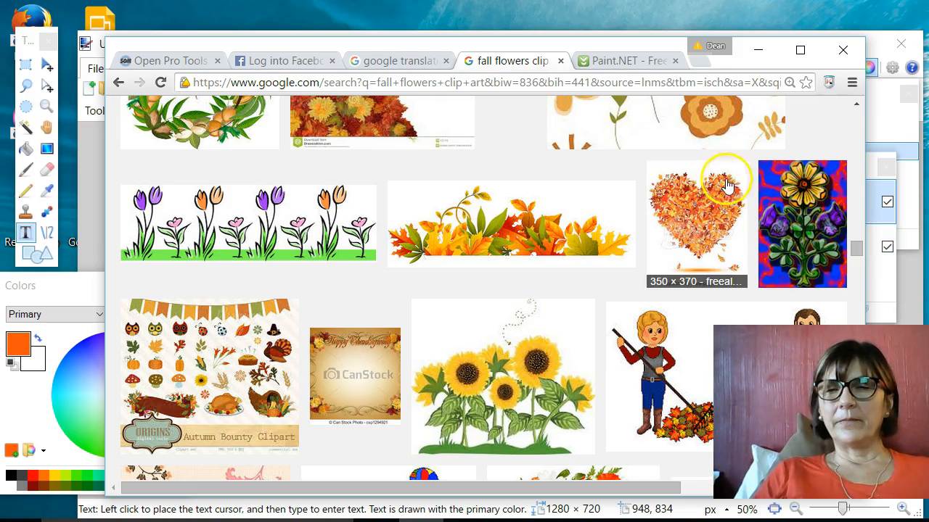
Preview the heart made of autumn leaves and inspect the related Tree Autumn Heart image on its Getty Images page.
left_click(690, 211)
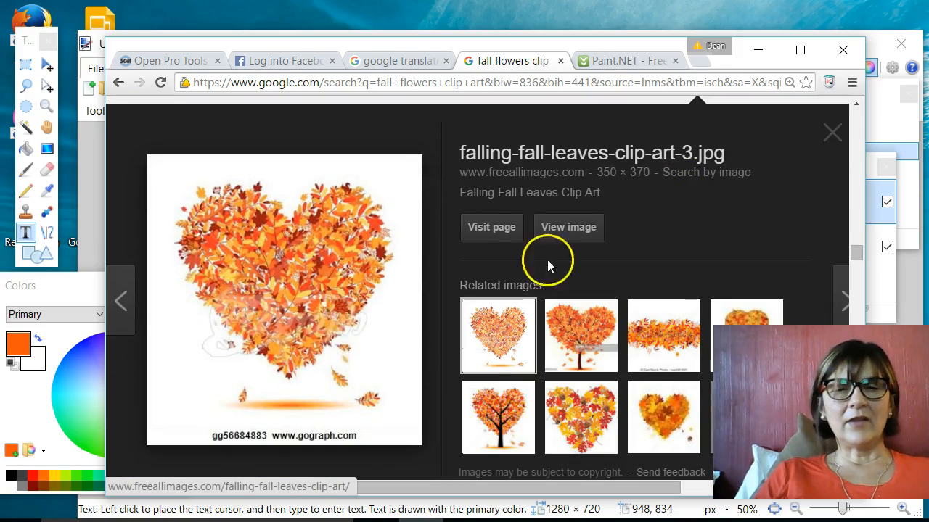
left_click(592, 359)
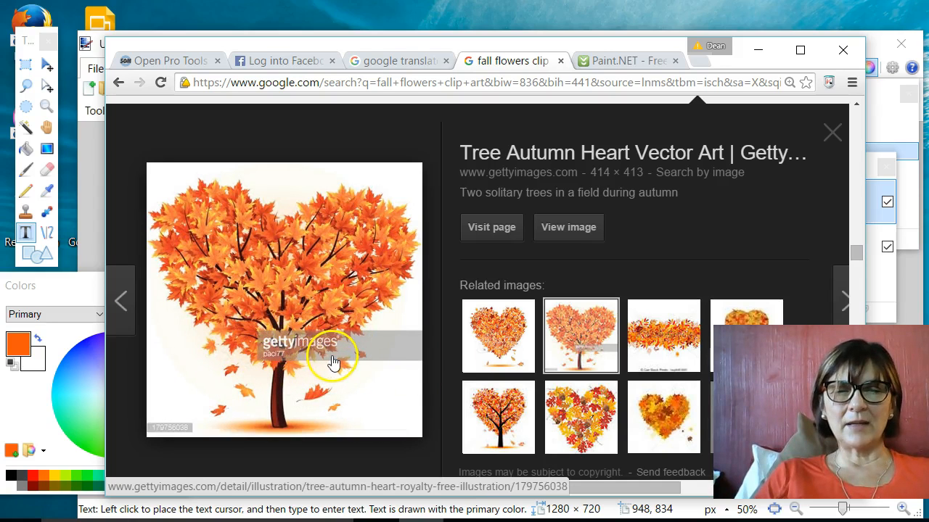
left_click(369, 388)
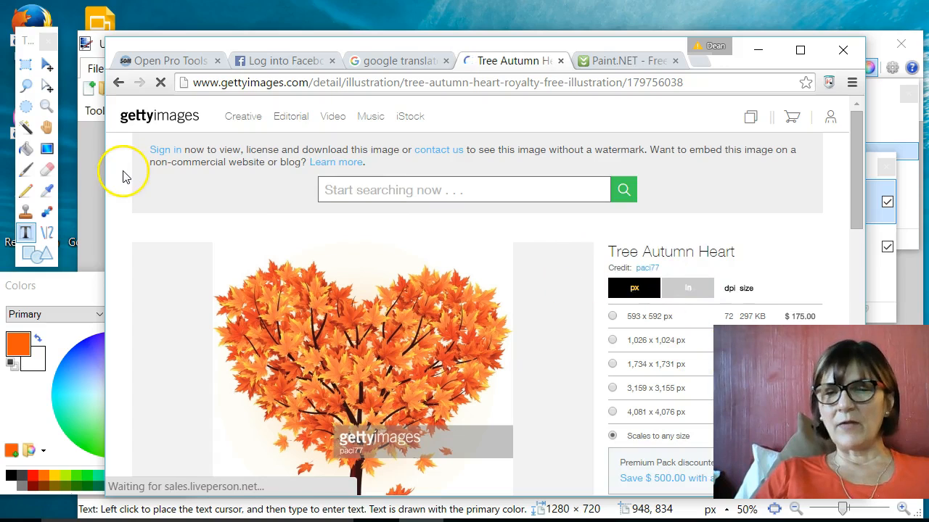
left_click(118, 83)
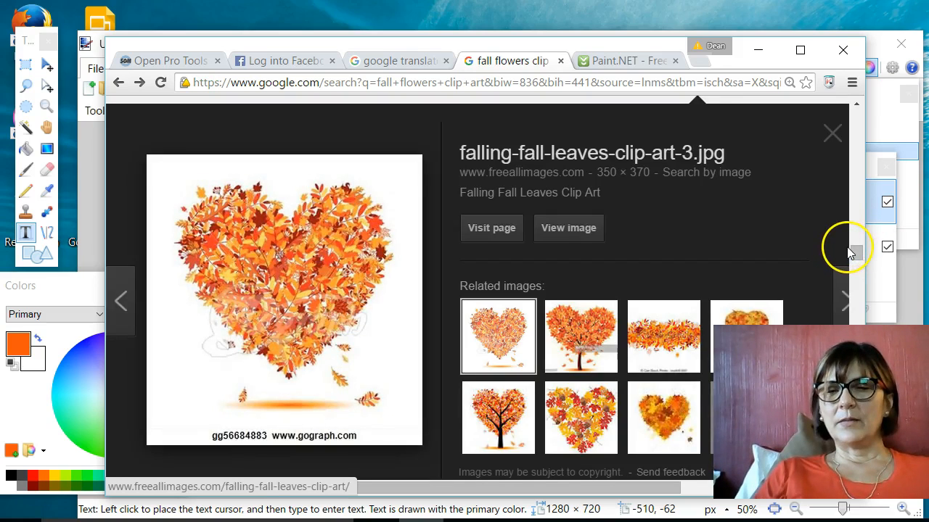
Compare the related autumn heart clip art images and reselect falling-fall-leaves-clip-art-3.jpg.
scroll(854, 254, "down", 3)
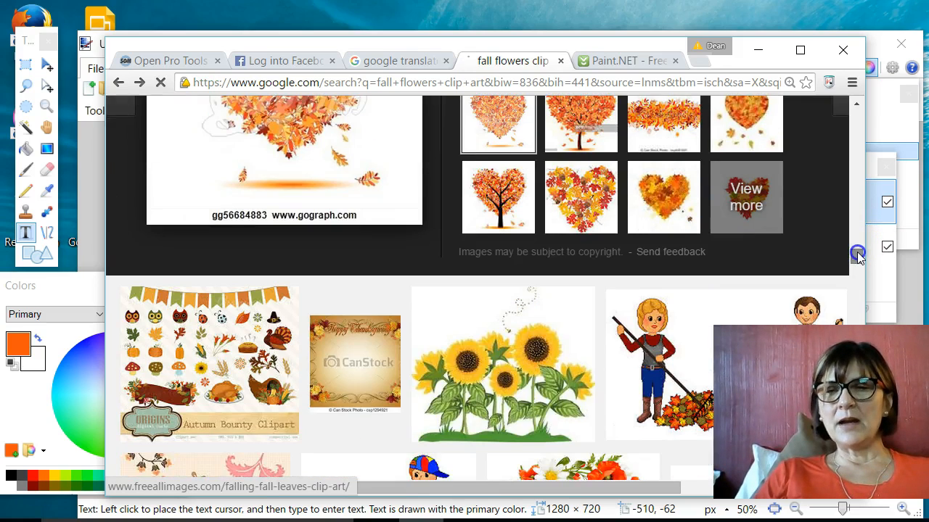
scroll(857, 254, "up", 3)
scroll(856, 248, "down", 1)
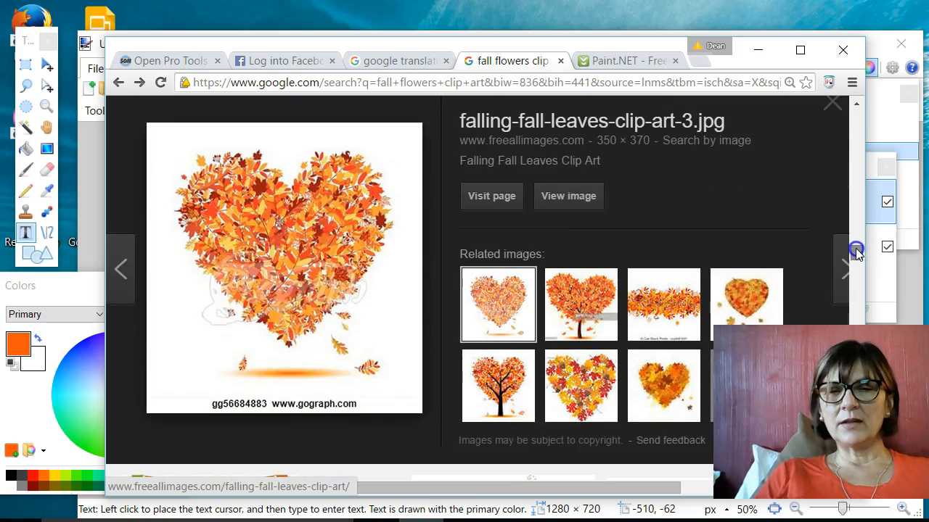
left_click(521, 378)
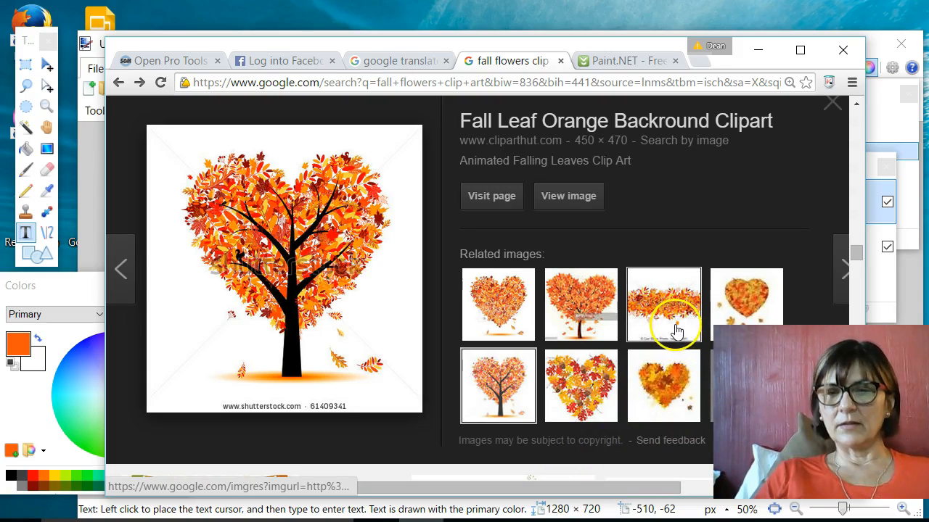
left_click(738, 308)
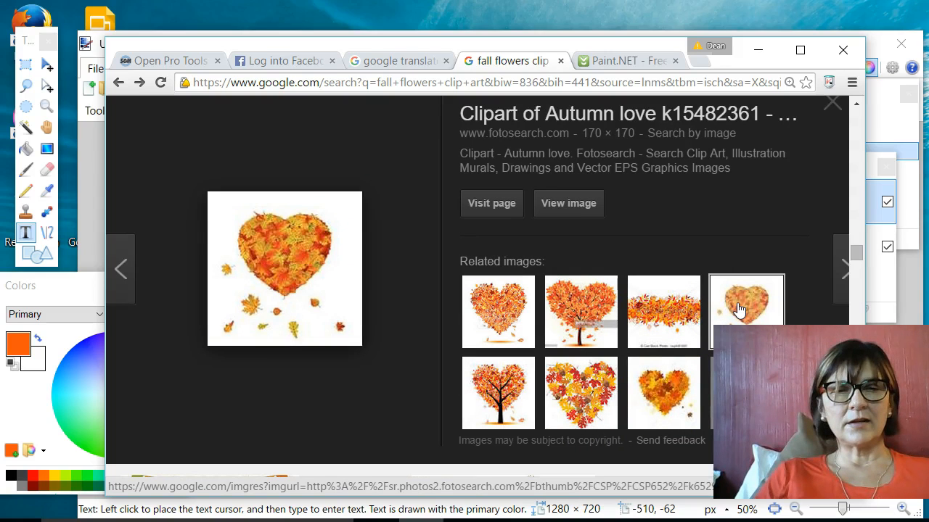
left_click(527, 308)
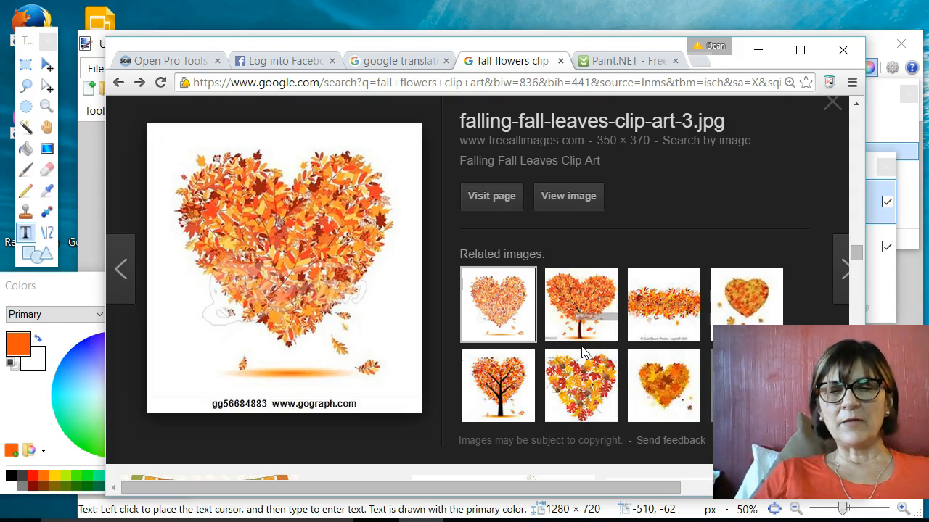
Preview the related Autumn Love, Heart Shape image and capture its maple-leaf heart with a new snip in Snipping Tool.
left_click(680, 410)
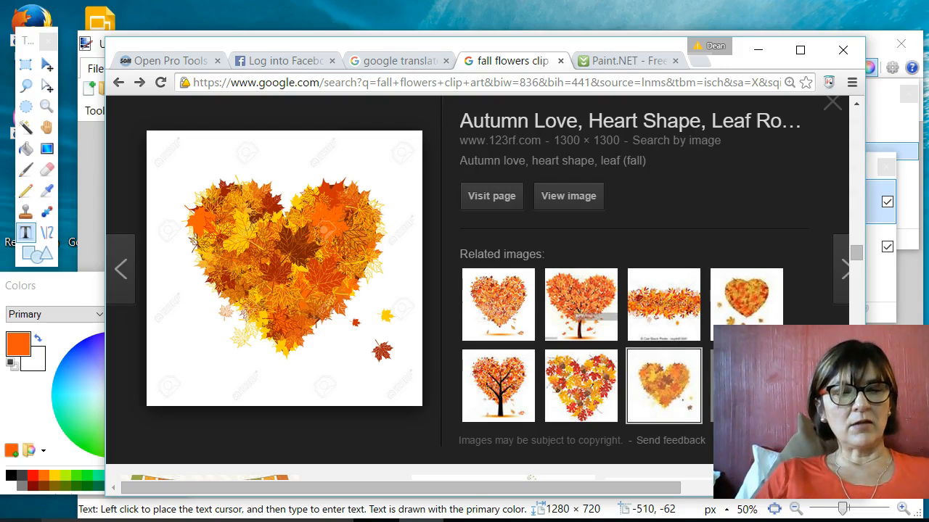
key("super")
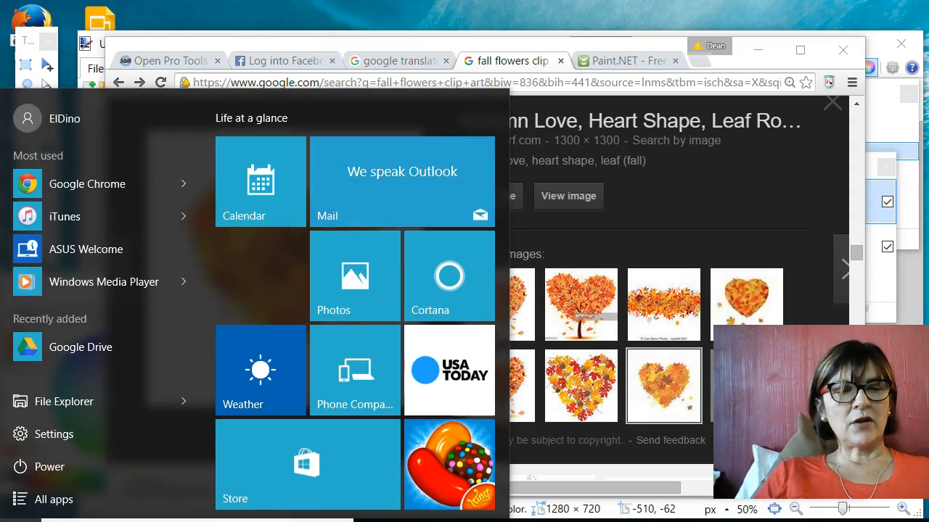
left_click(53, 500)
left_click_drag(199, 126, 221, 464)
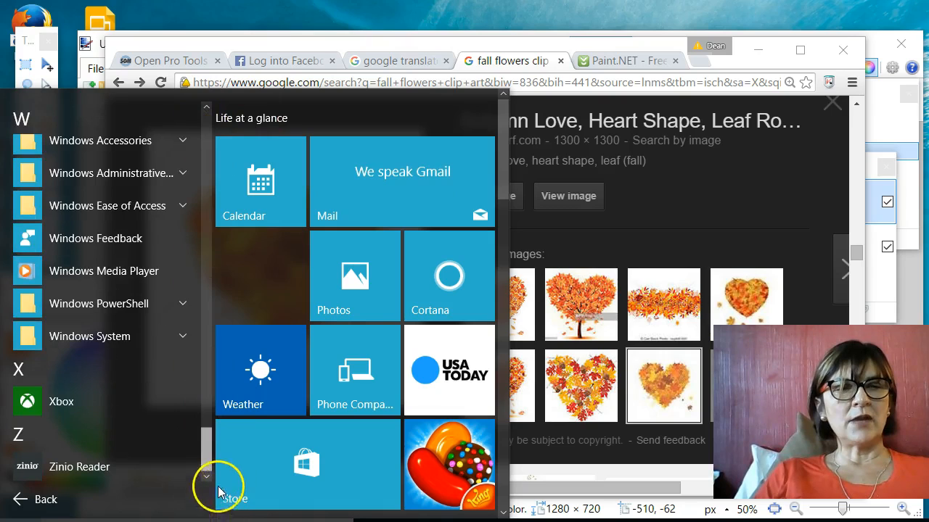
left_click(175, 139)
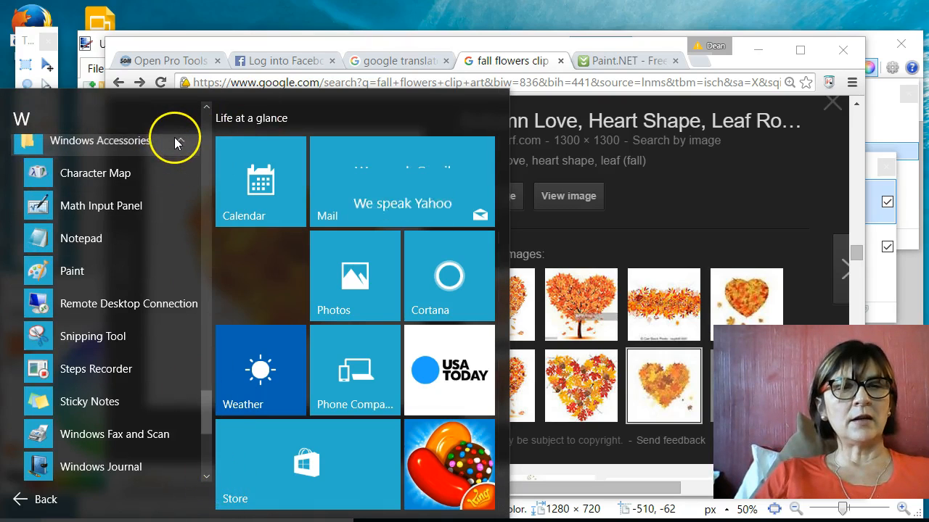
left_click(92, 342)
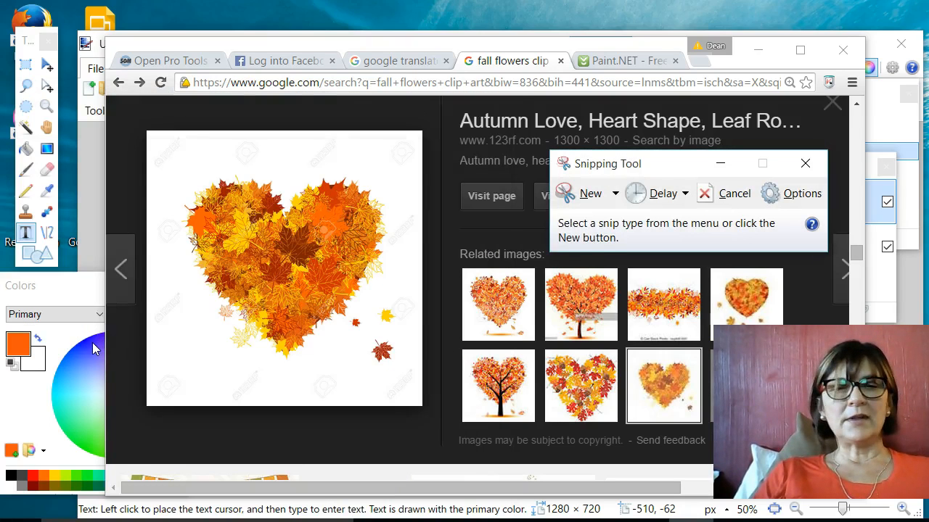
left_click(581, 194)
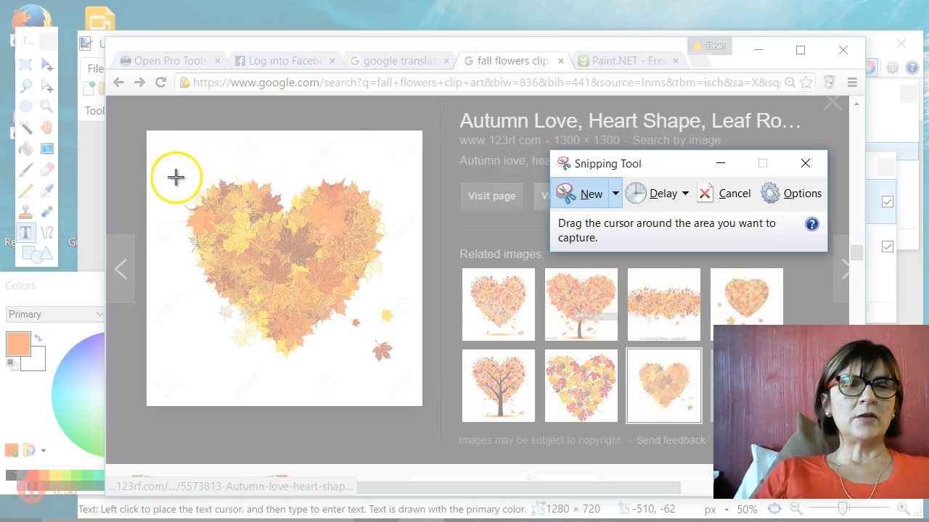
left_click_drag(178, 172, 396, 367)
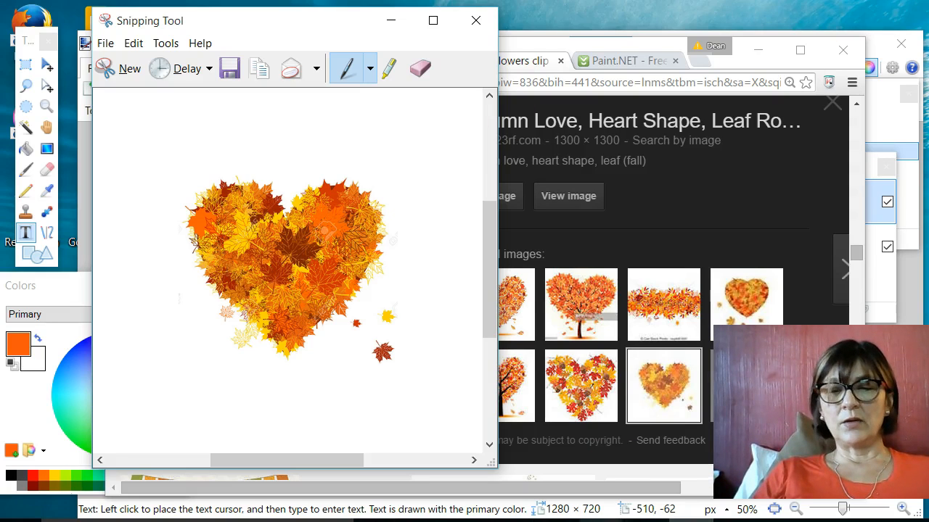
Switch to paint.net, paste the snipped heart on Layer 2 and fit it into the canvas's lower-left corner at about 238 × 167 px.
left_click(620, 521)
left_click(852, 447)
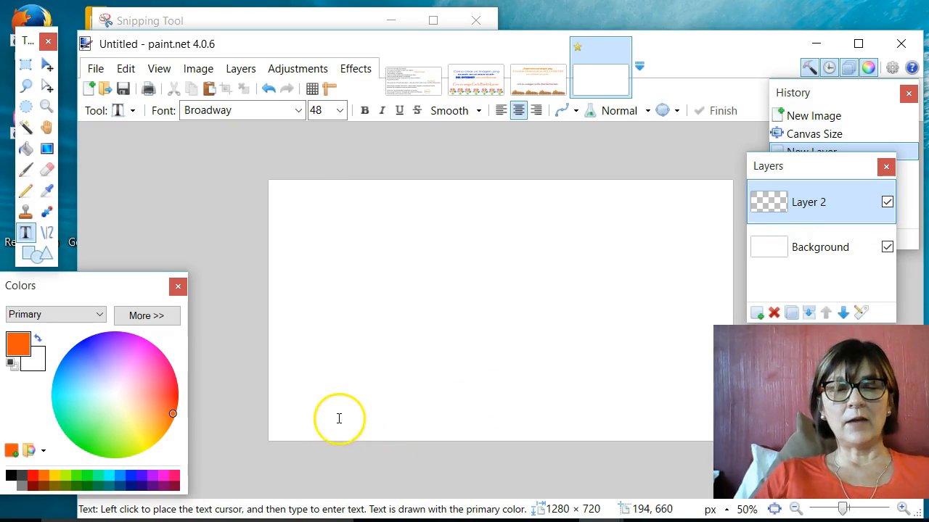
key("ctrl+v")
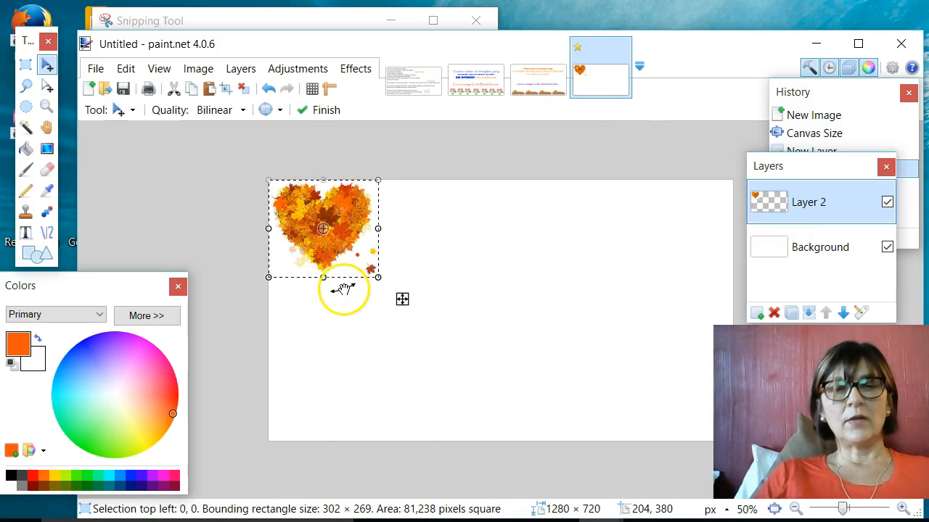
left_click_drag(402, 298, 399, 465)
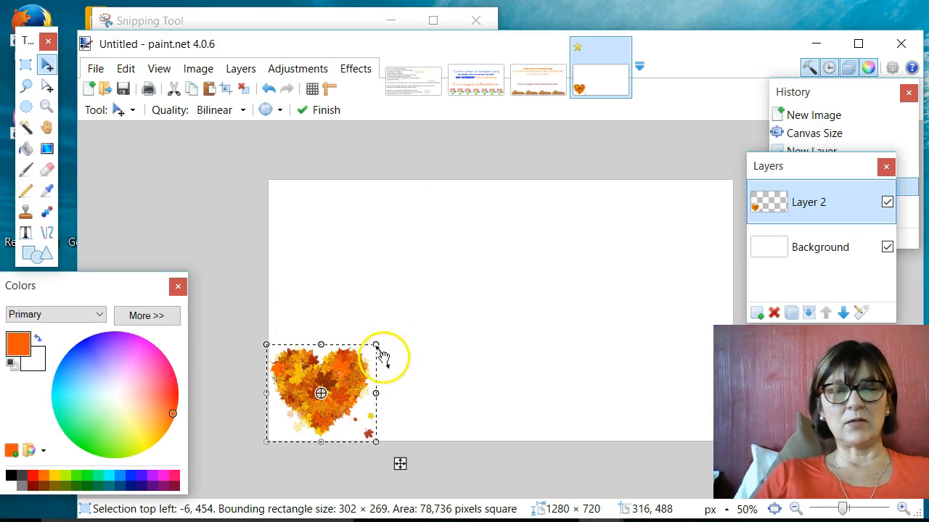
left_click_drag(376, 345, 354, 382)
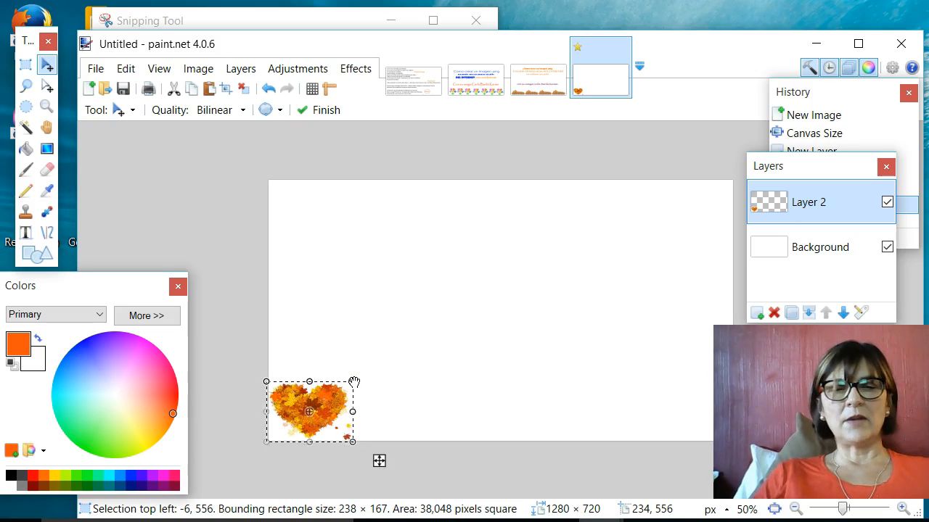
key("ctrl+d")
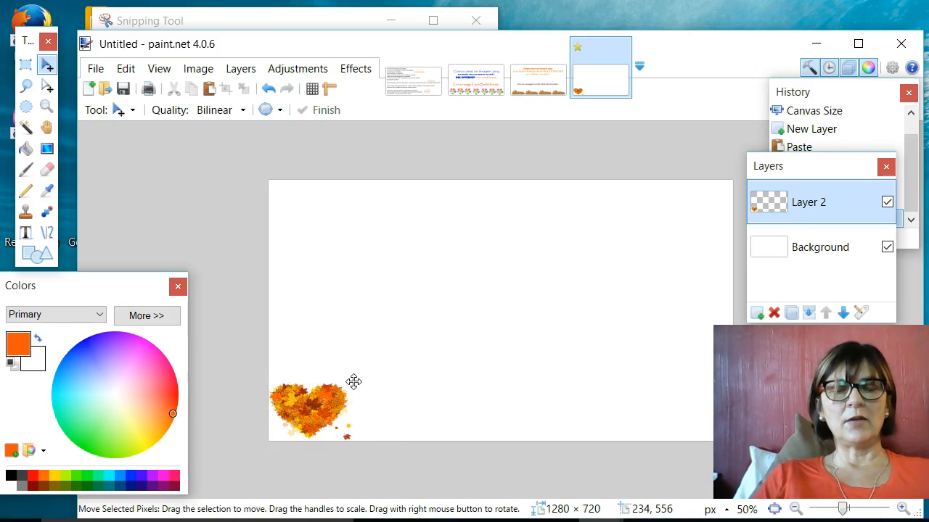
Undo the deselection of the resized heart and move the History window higher, in front of the Layers window.
key("ctrl+z")
left_click(343, 408)
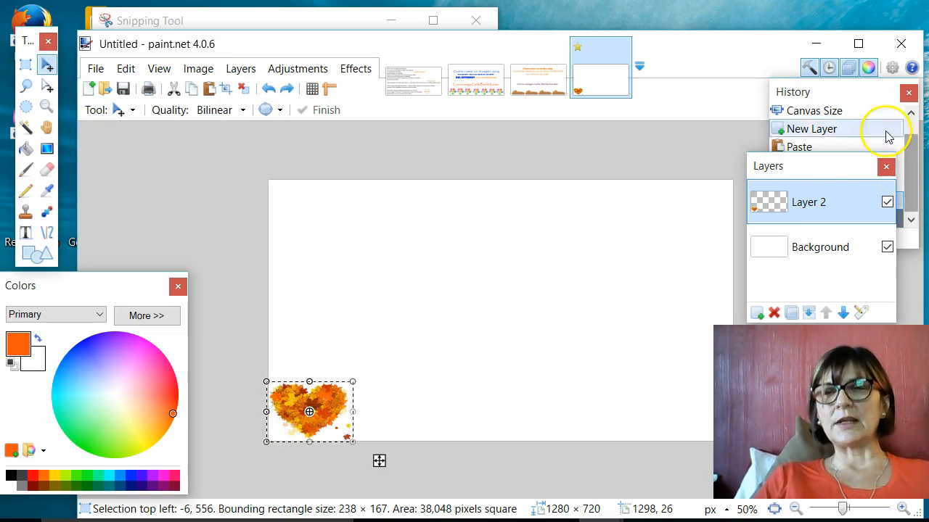
left_click(851, 90)
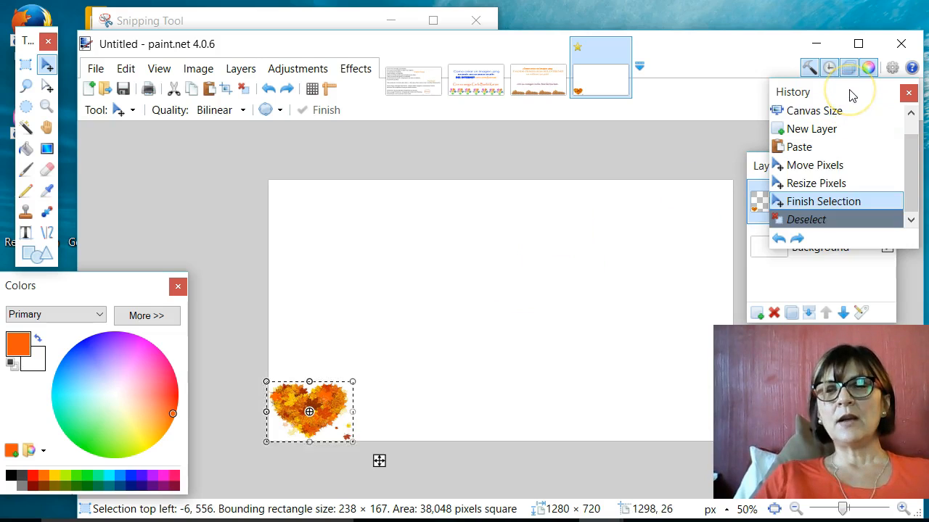
left_click_drag(851, 96, 816, 47)
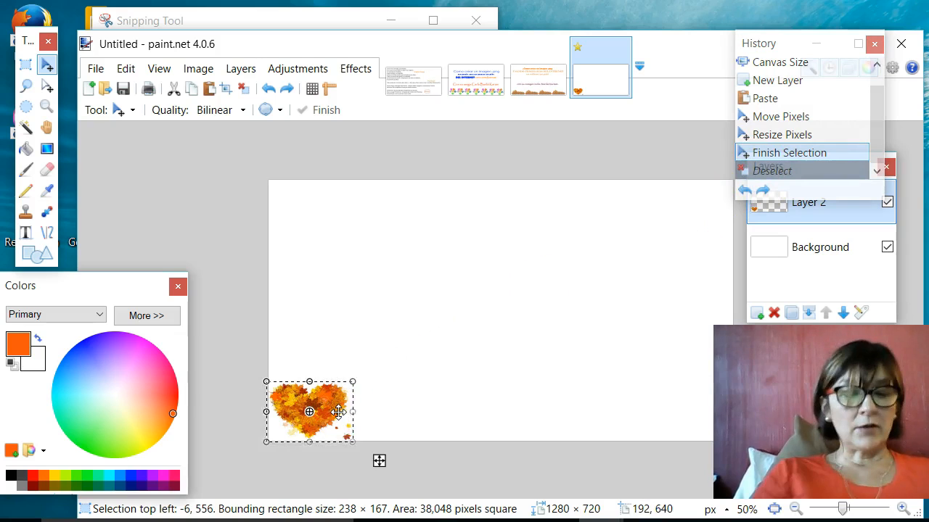
Paste a copy of the resized heart and move it along the canvas's bottom edge to about 848, 544 px.
key("ctrl+v")
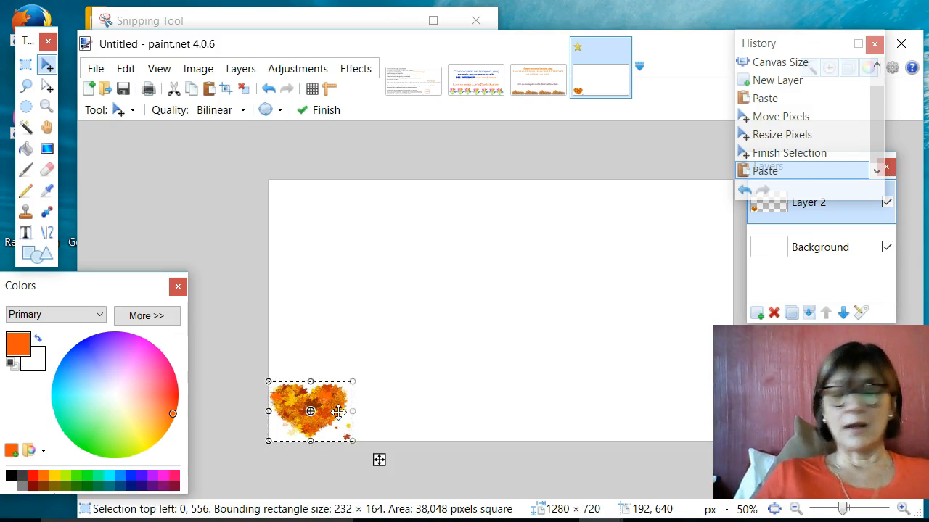
key("ctrl+d")
key("ctrl+v")
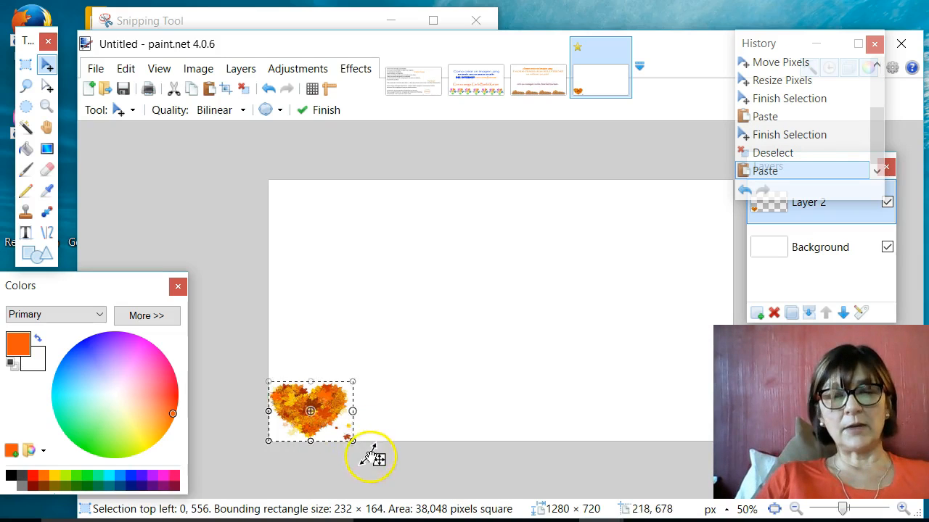
left_click_drag(379, 460, 687, 457)
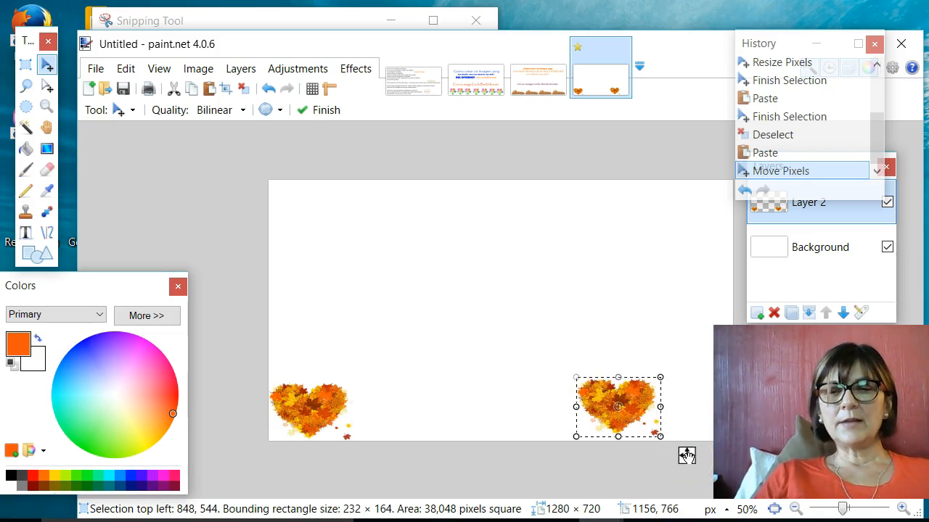
Try rotating the copied heart by about 41°, and undo the rotation.
left_click(362, 71)
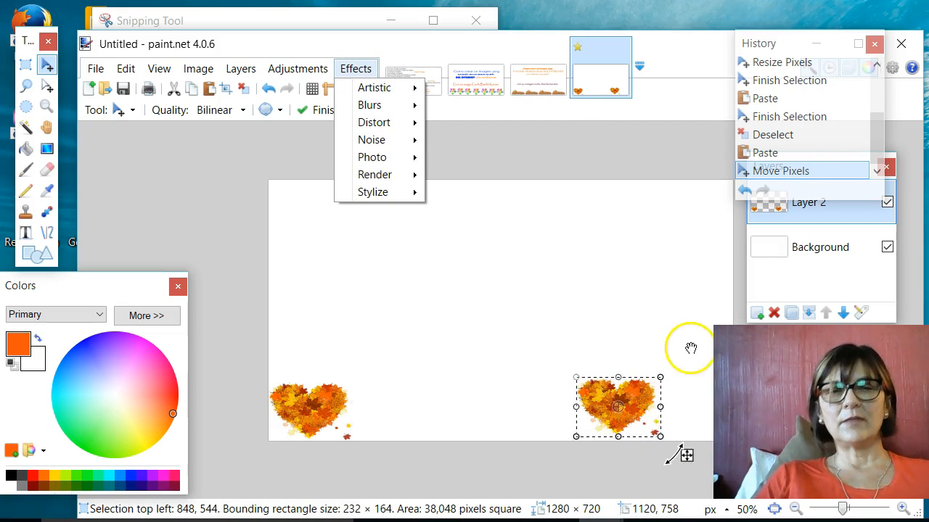
left_click_drag(674, 455, 656, 406)
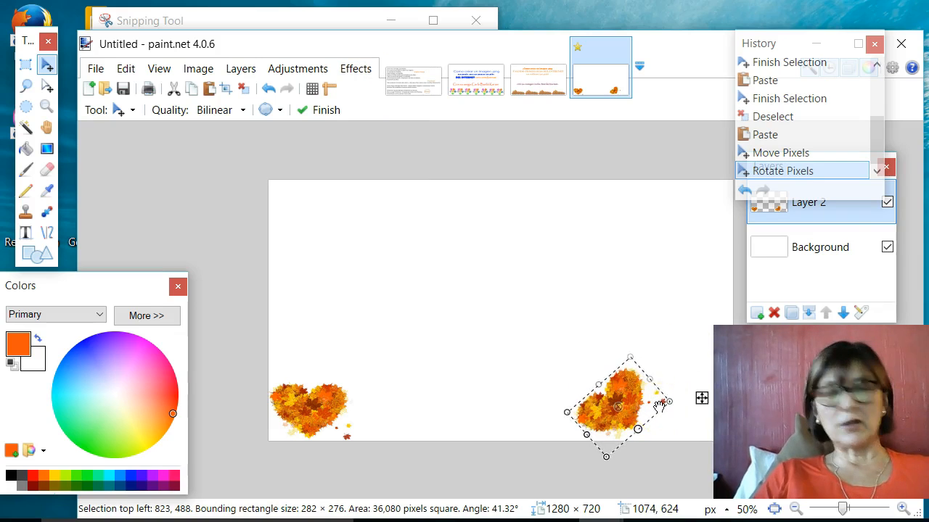
left_click(802, 156)
Move the copied heart into the canvas's lower-right corner and paste another copy at the middle of the bottom edge, about 552, 558 px.
left_click_drag(687, 453, 763, 455)
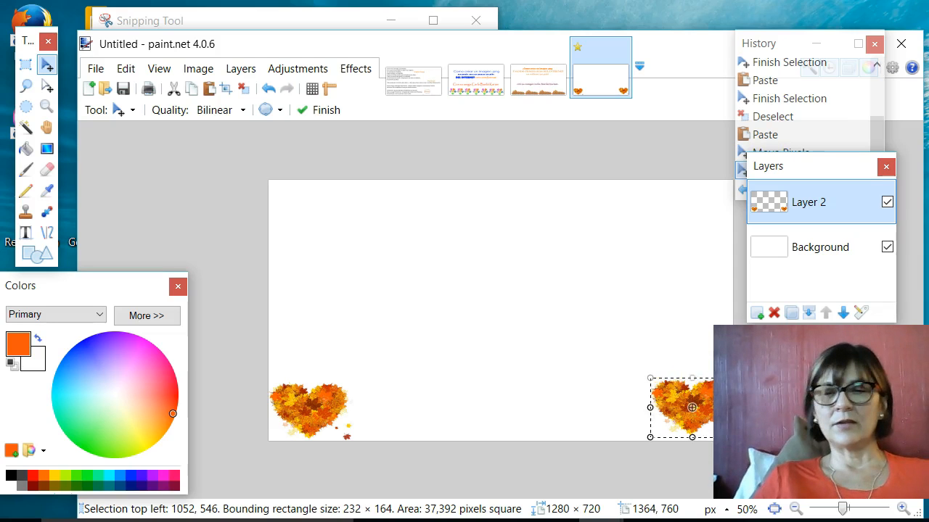
key("ctrl+d")
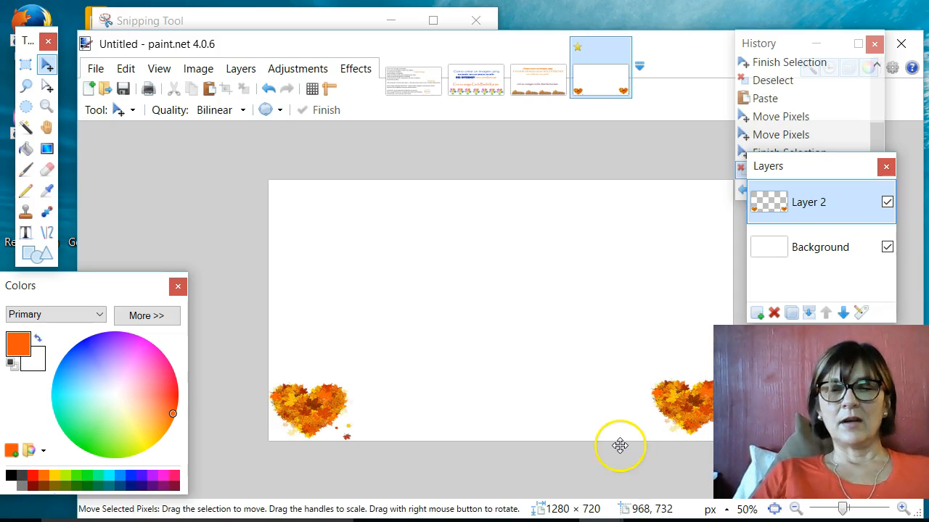
key("ctrl+v")
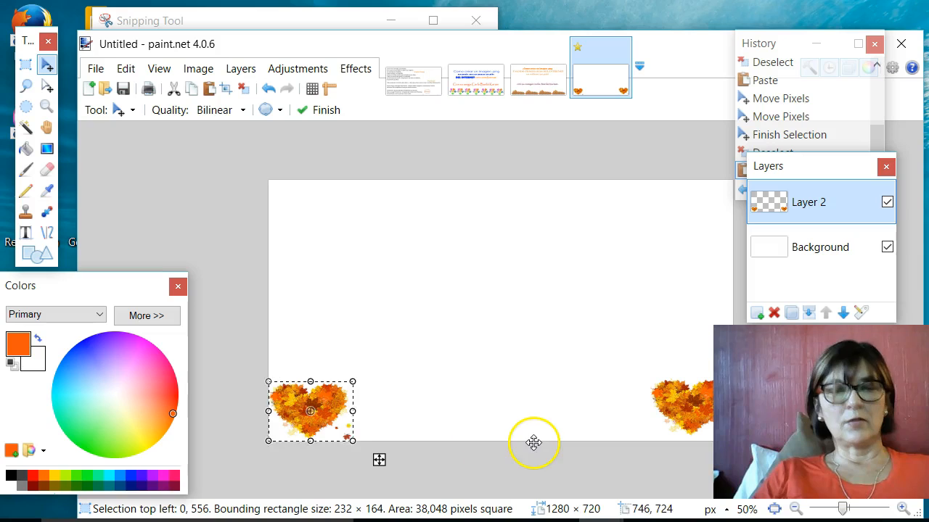
left_click_drag(375, 462, 580, 461)
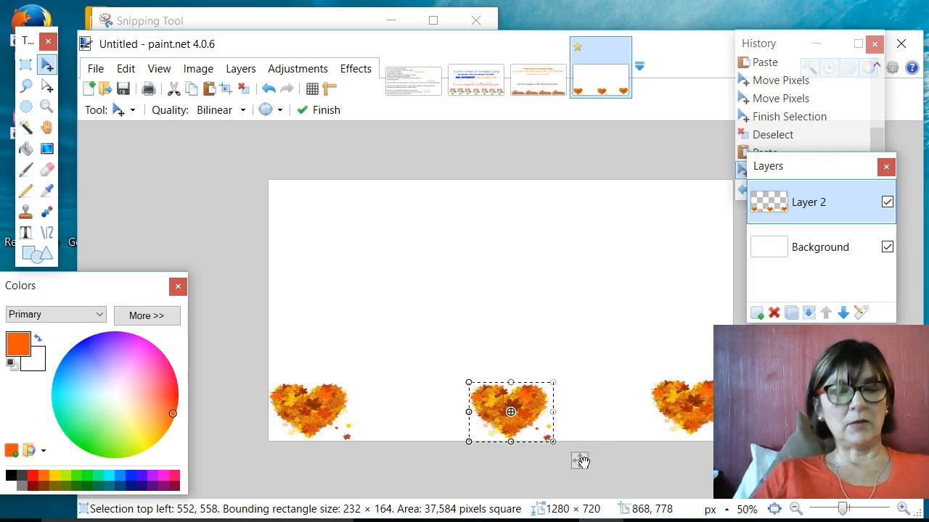
key("ctrl+d")
Paste two more hearts into the bottom row, filling the gaps on either side of the middle heart.
key("ctrl+v")
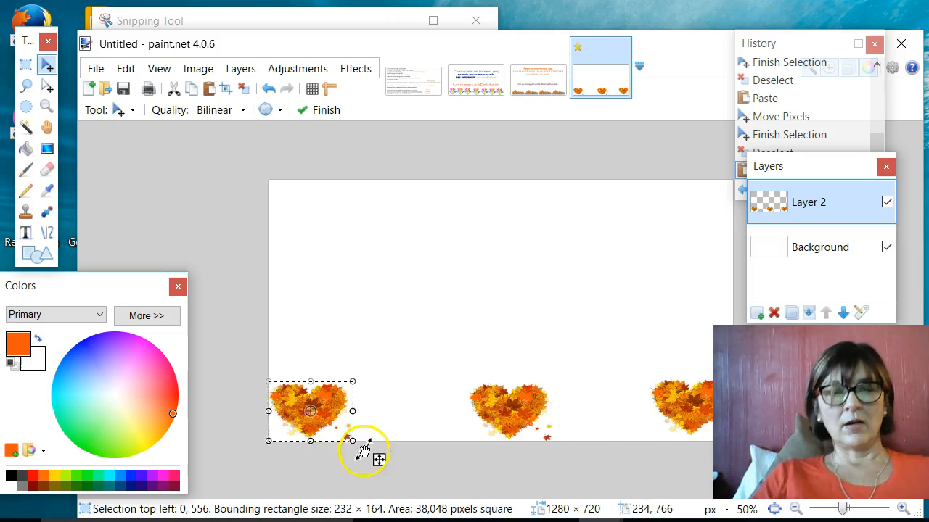
left_click_drag(379, 461, 486, 464)
key("Return")
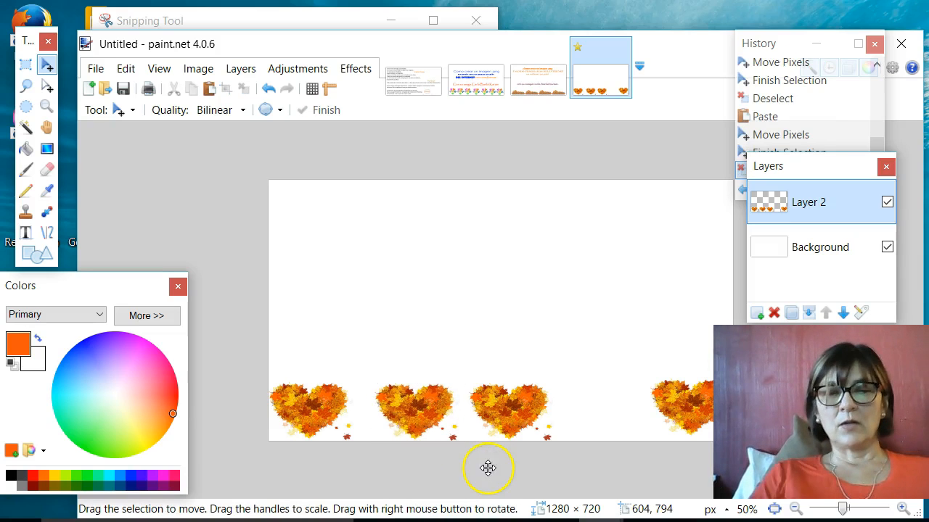
key("ctrl+v")
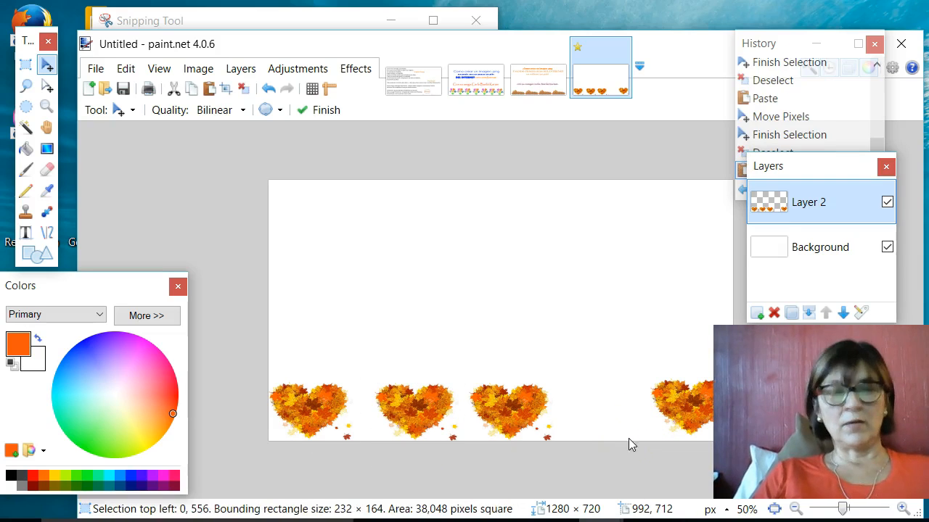
left_click_drag(383, 463, 673, 462)
key("ctrl+d")
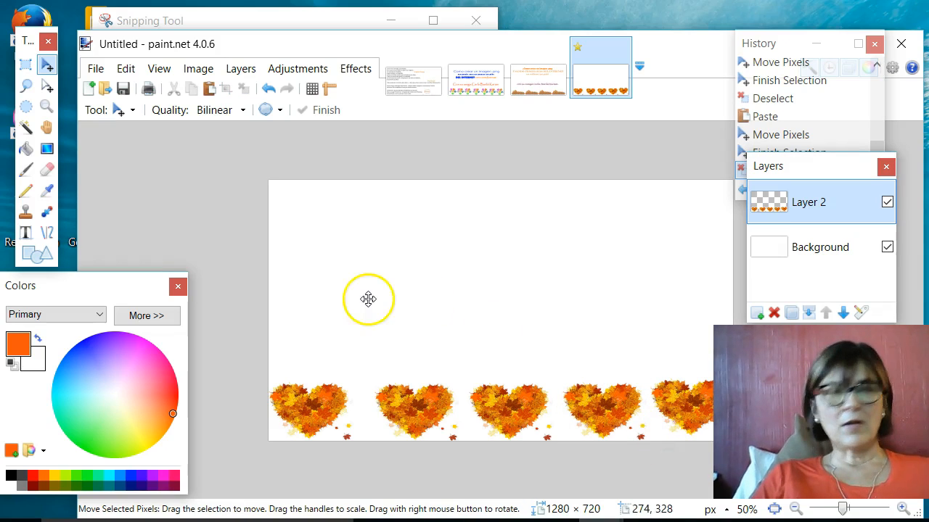
Select the rightmost heart with a rectangular selection and nudge it to about 1056, 560 px to line it up with the row.
left_click(25, 64)
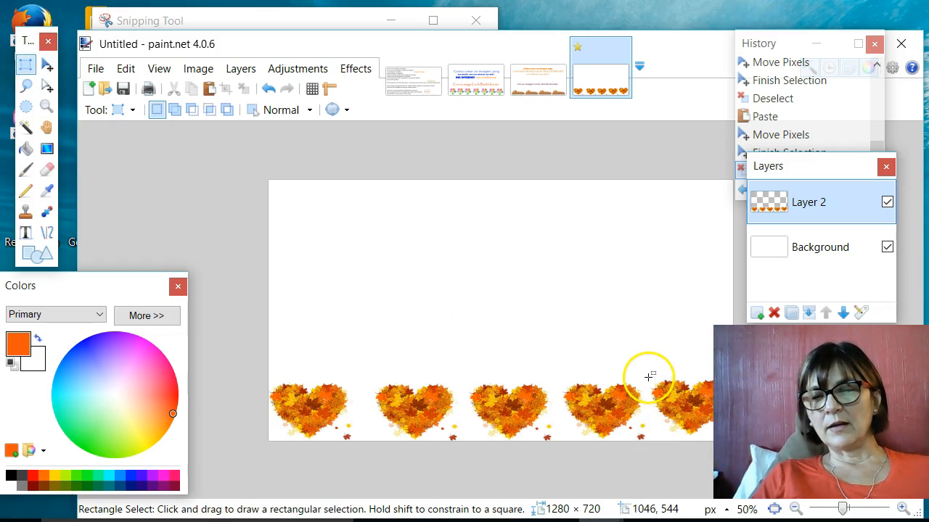
left_click_drag(650, 379, 744, 441)
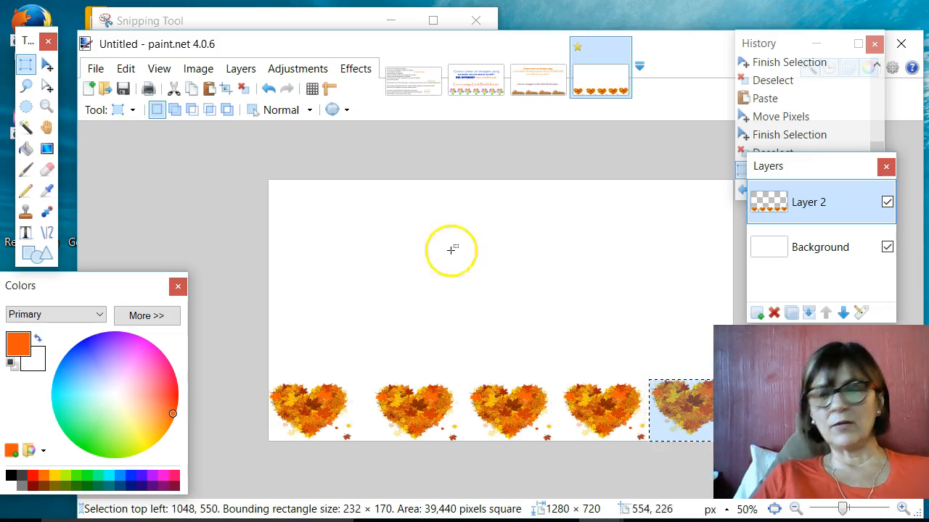
left_click(47, 65)
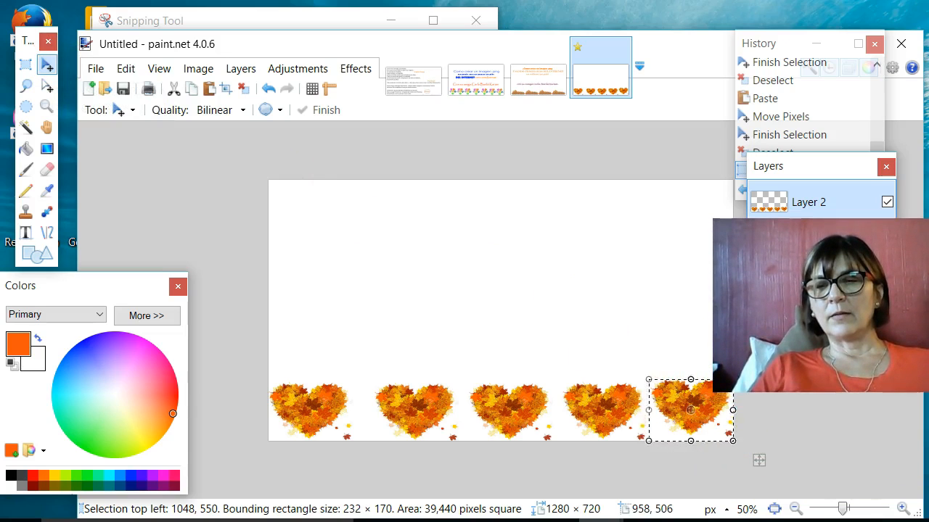
left_click_drag(759, 461, 758, 466)
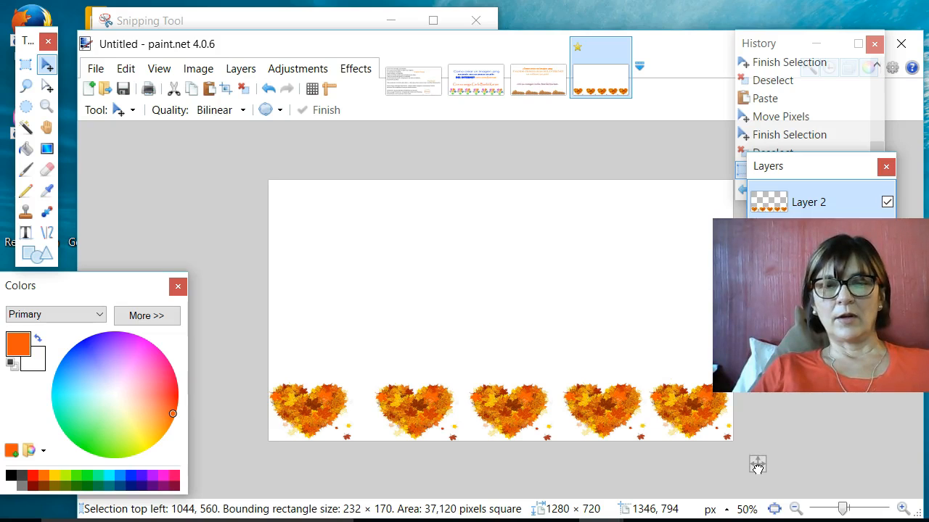
left_click_drag(758, 465, 761, 466)
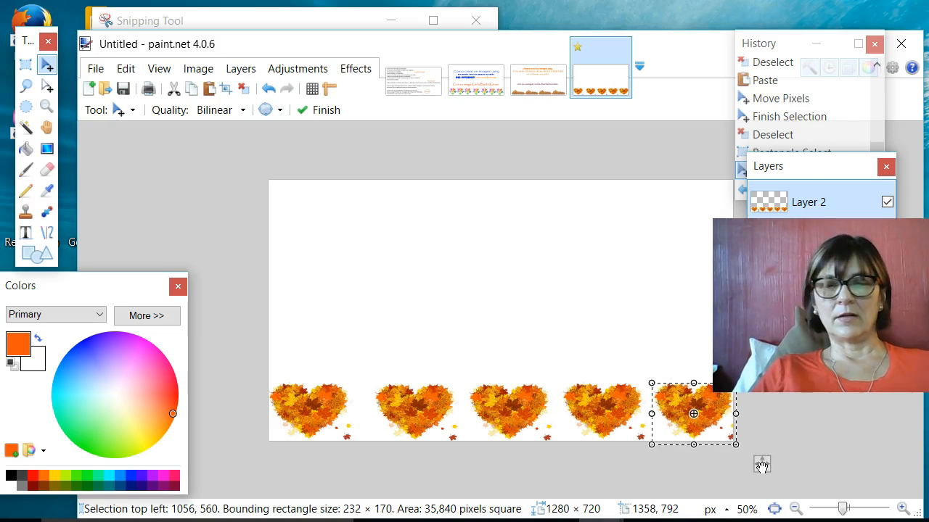
key("ctrl+d")
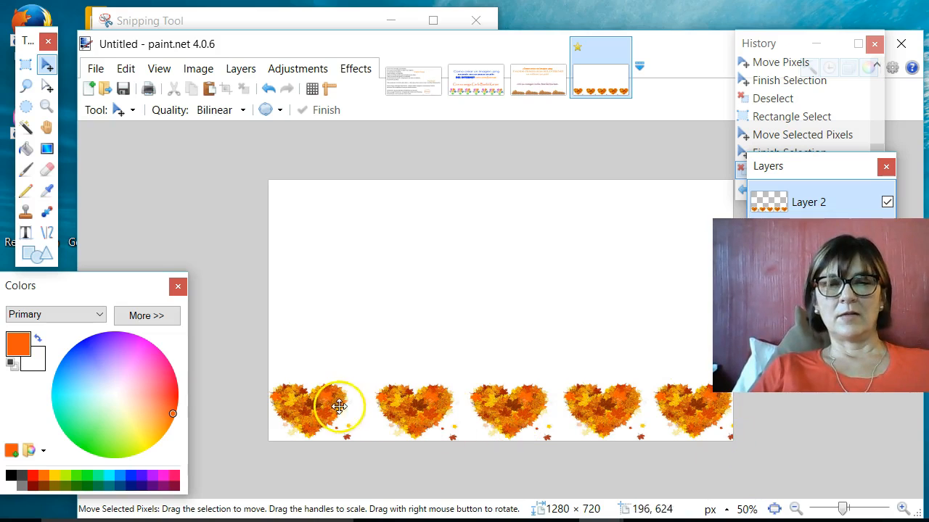
Select the second heart from the left with a rectangular selection, nudge it slightly left to even the row's spacing, and deselect it.
left_click(26, 64)
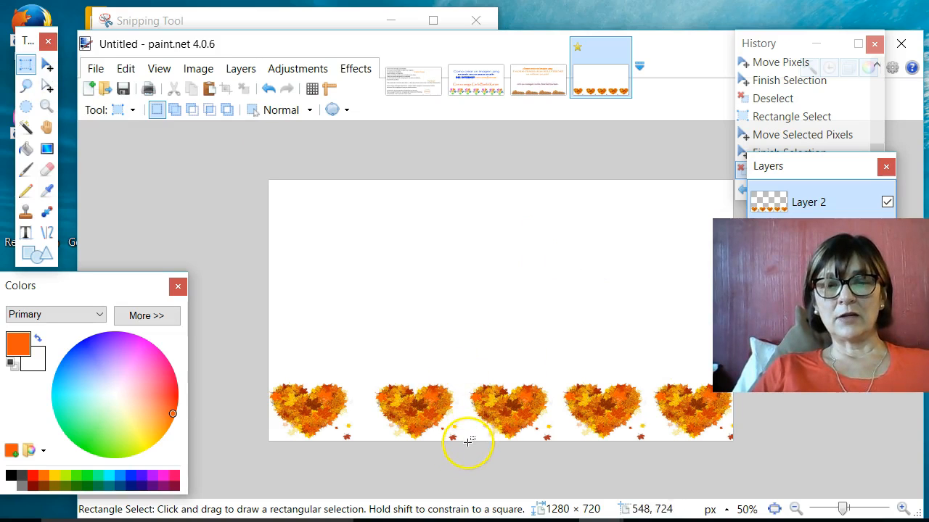
left_click_drag(458, 441, 376, 385)
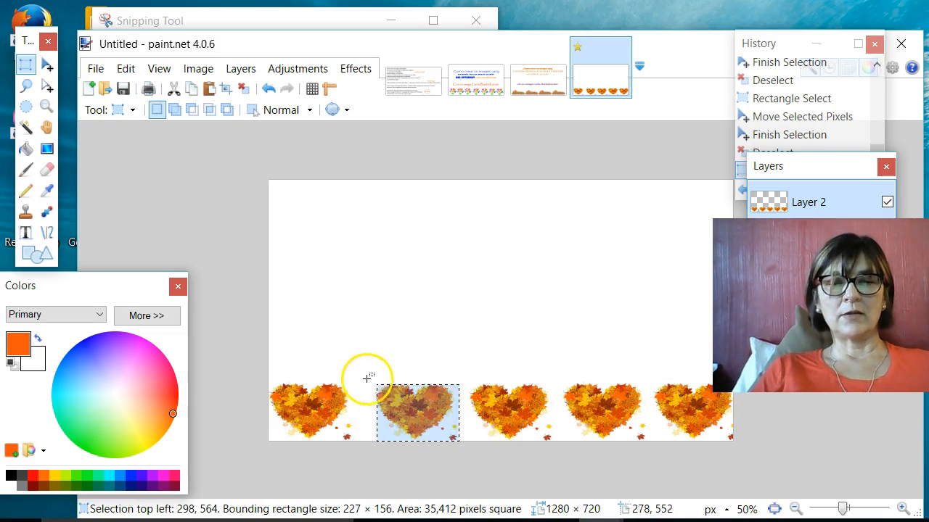
left_click(48, 67)
left_click_drag(485, 461, 481, 460)
key("ctrl+d")
left_click(715, 421)
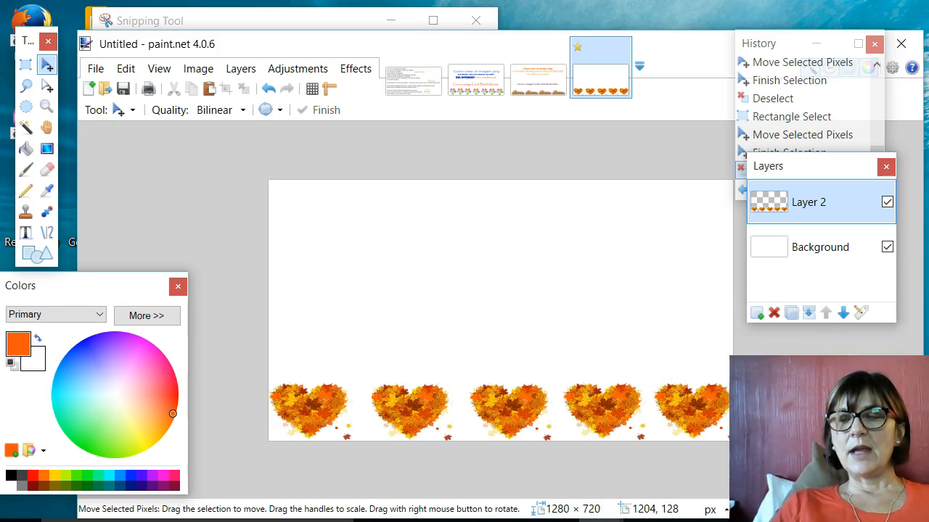
Add a new layer above the hearts layer and move the Layers window clear of the History window.
left_click(757, 318)
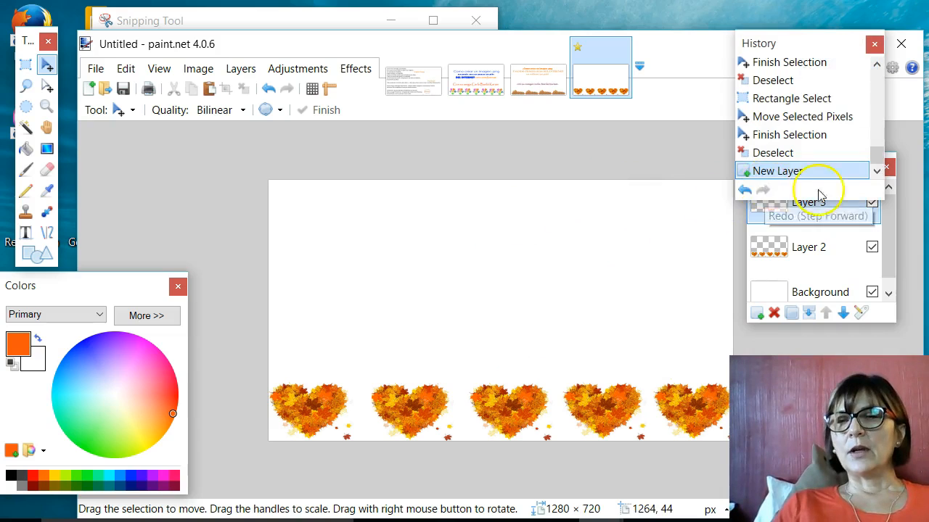
left_click_drag(808, 176, 833, 195)
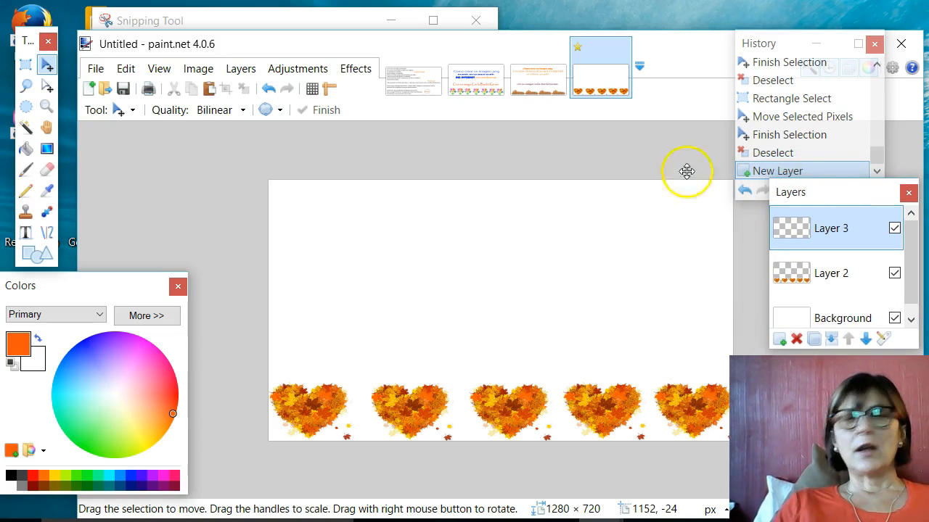
left_click(240, 68)
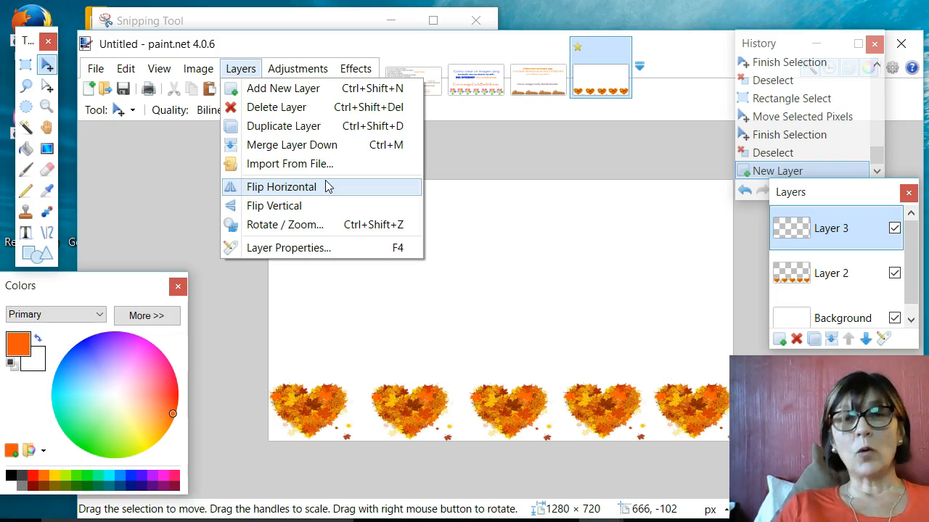
left_click(151, 243)
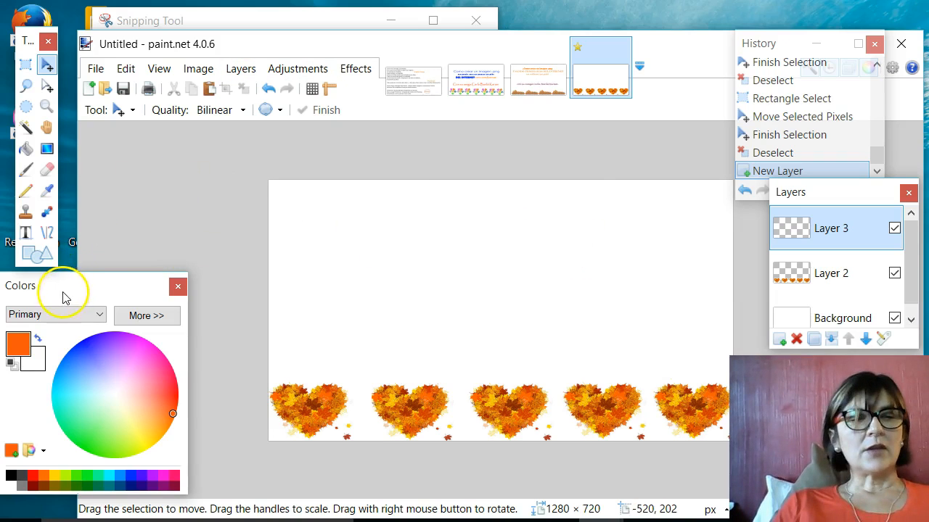
Sample a dark red-brown from the second heart on Layer 2 as the primary color.
left_click(26, 234)
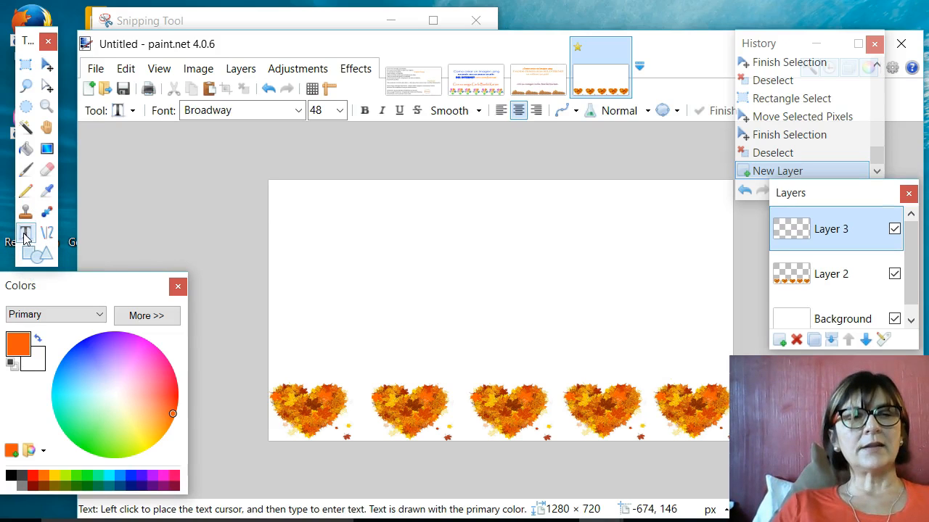
left_click(47, 192)
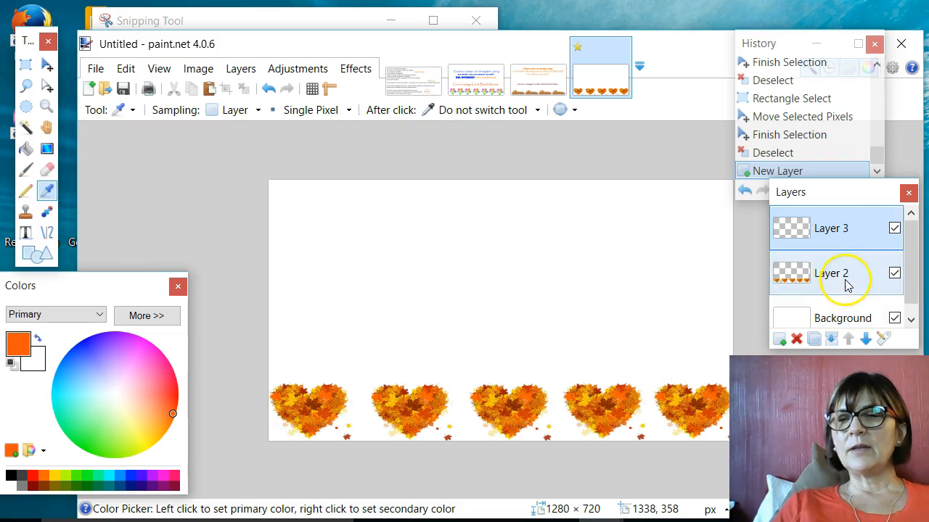
left_click(821, 283)
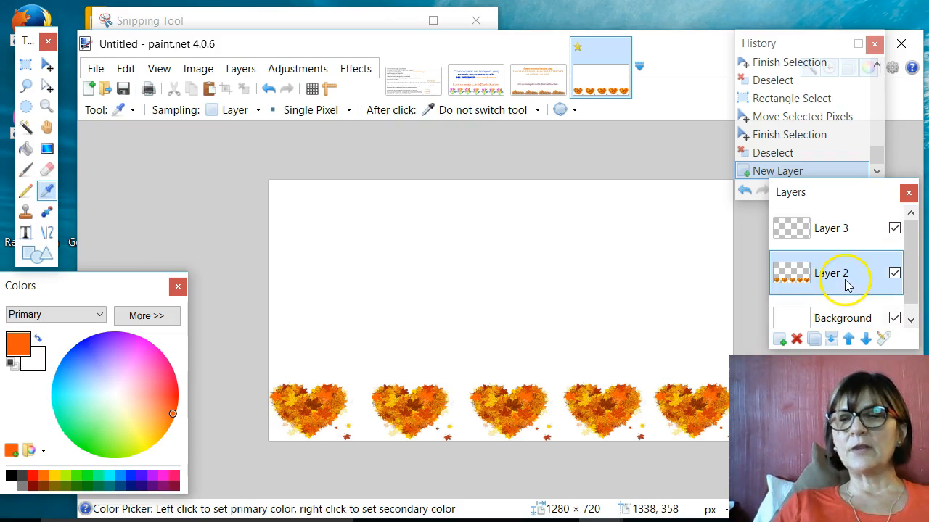
left_click(409, 407)
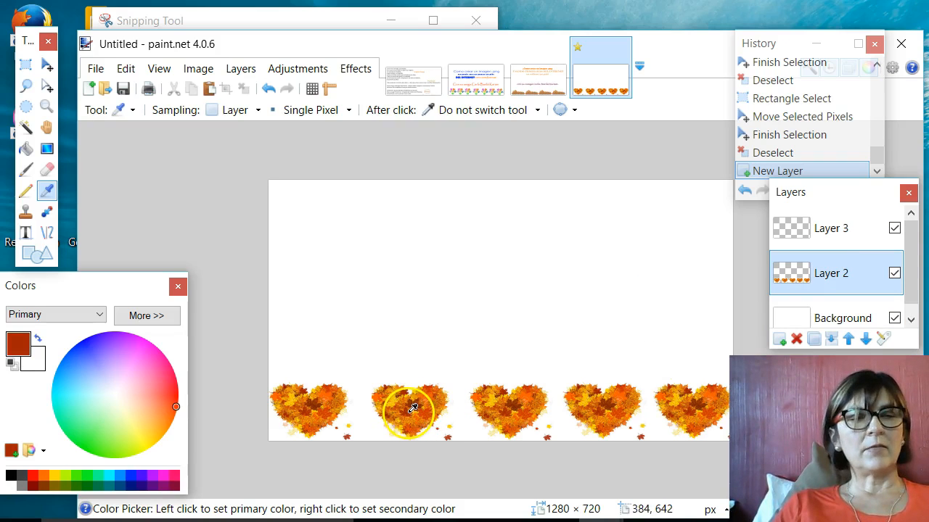
Make Layer 3 active for text and rename it "Broadway 48".
left_click(838, 234)
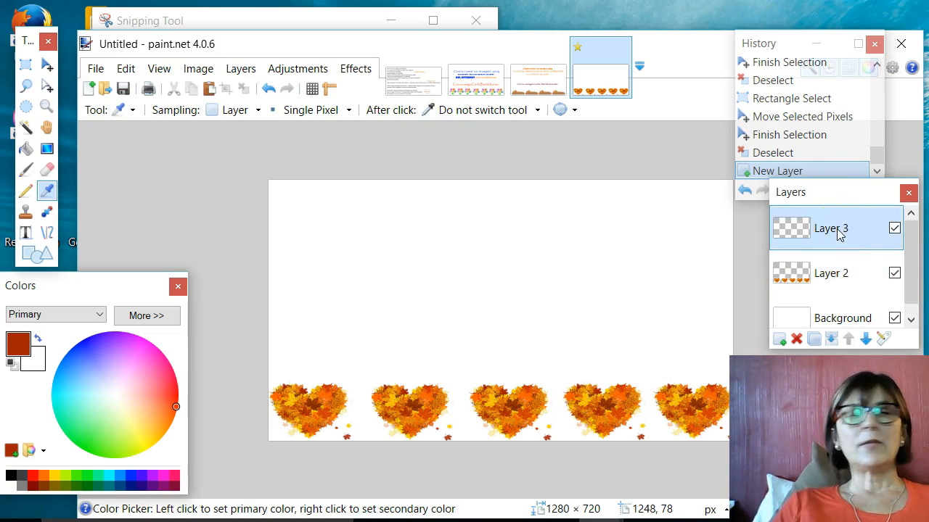
left_click(26, 236)
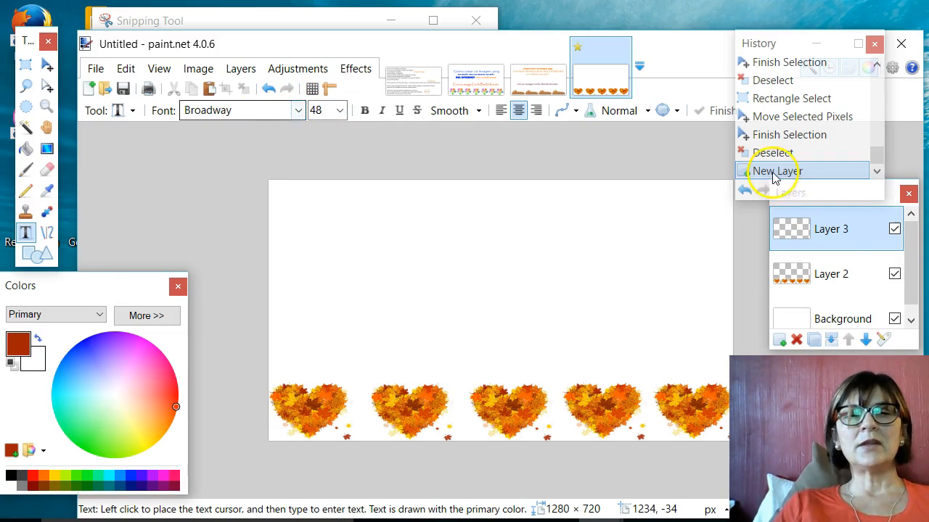
double_click(834, 237)
type("Broadway 48")
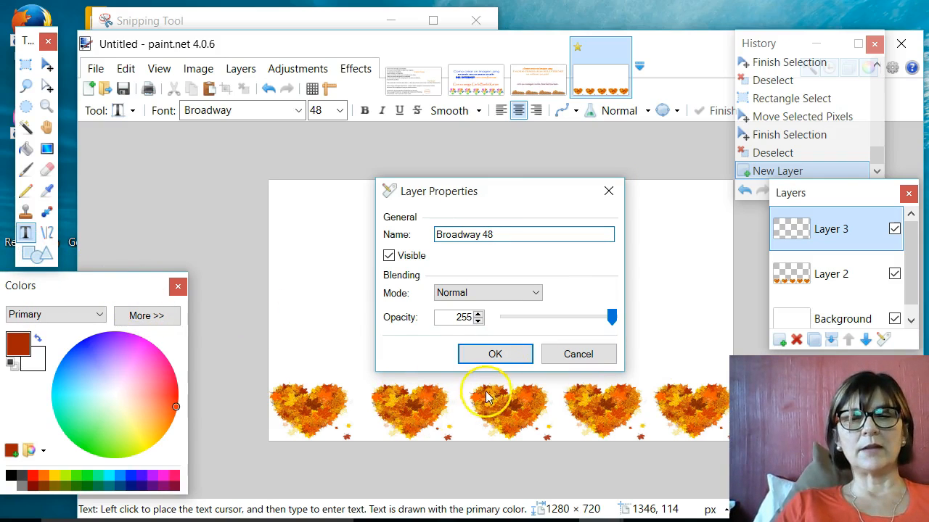
left_click(495, 354)
Write "How to create a custom .png image" in Broadway 48 across the canvas top and shift it slightly up and right.
left_click(147, 315)
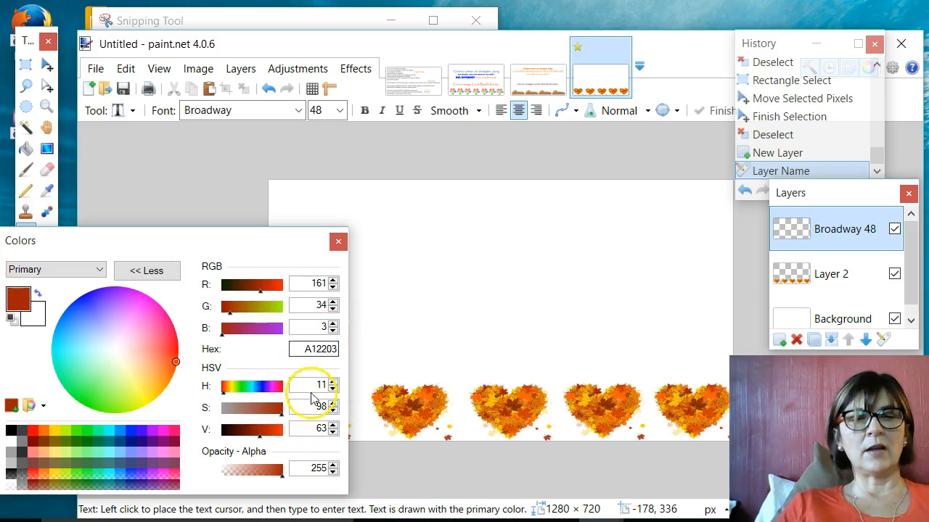
left_click(149, 270)
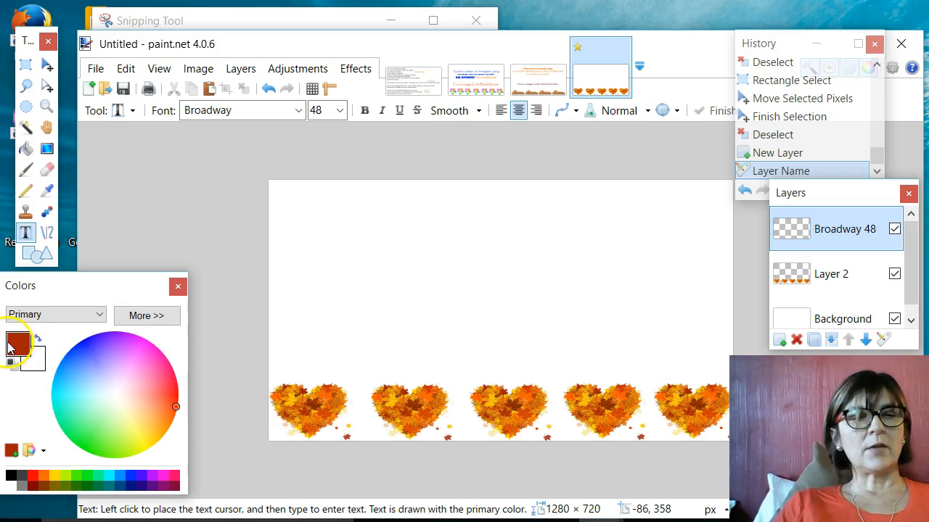
left_click(494, 210)
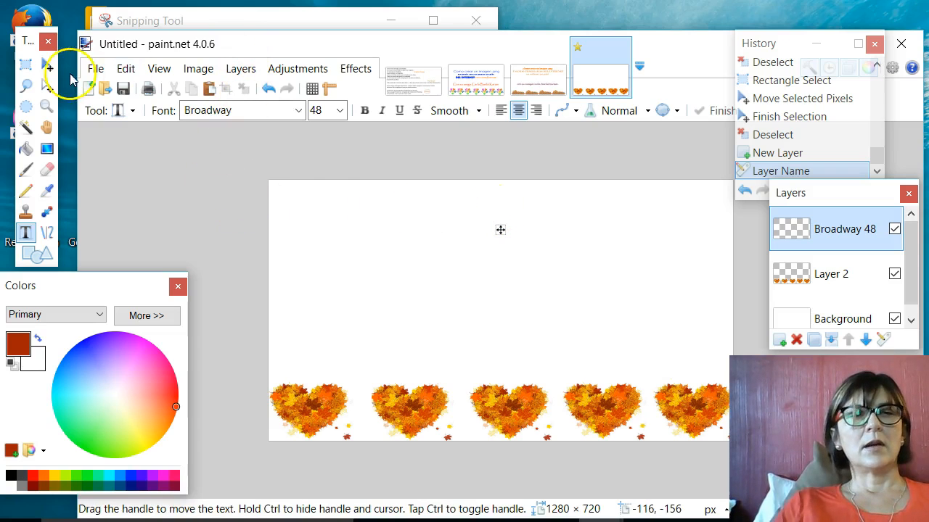
type("H")
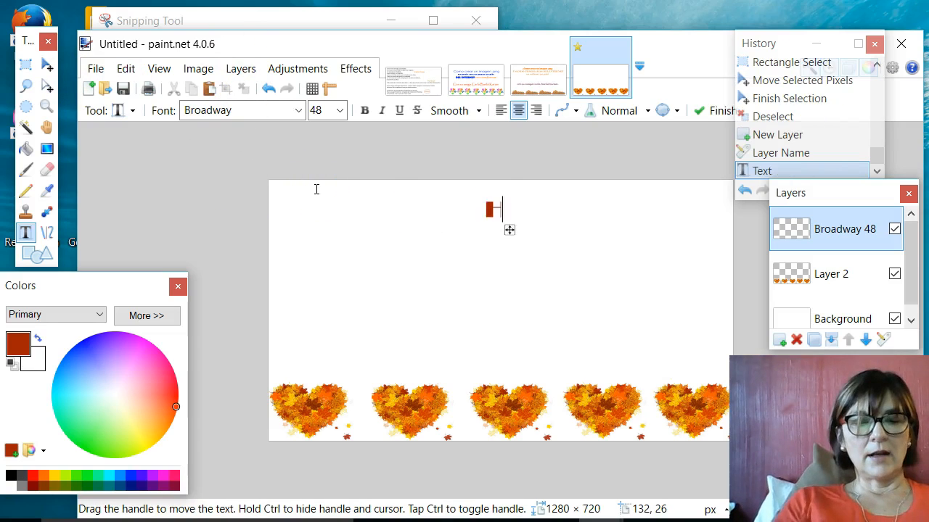
type("ow to create a ")
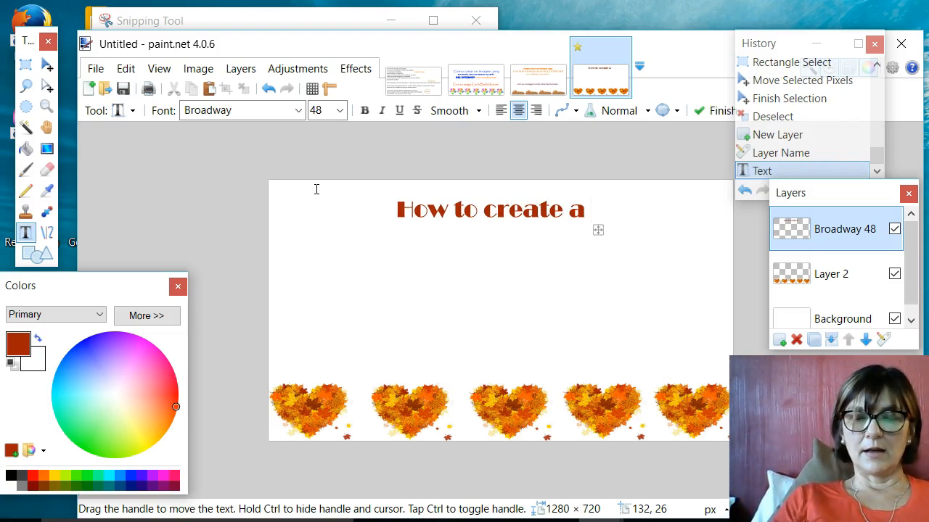
type("cus")
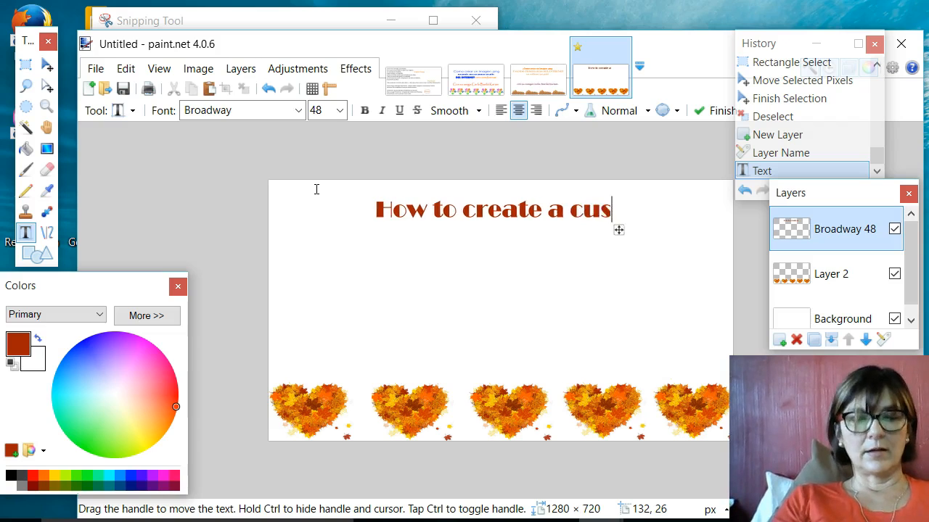
type("tom .png image")
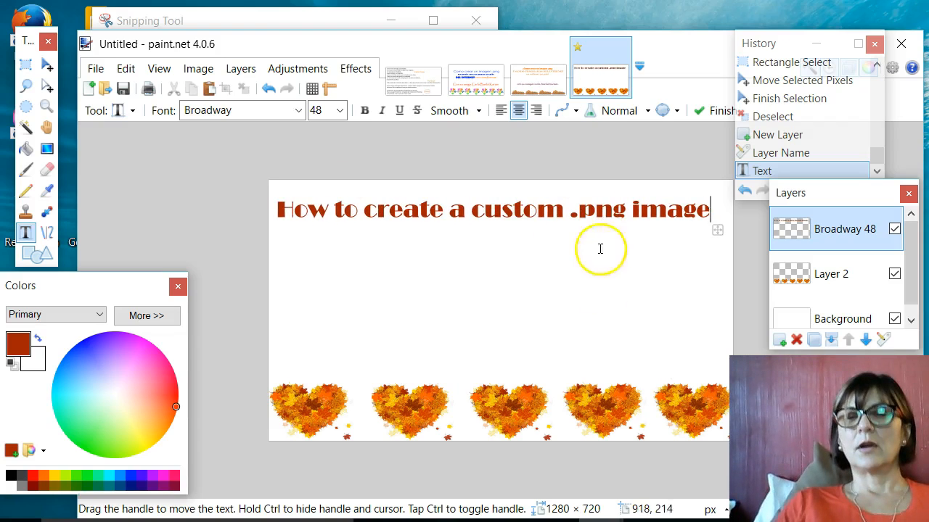
left_click_drag(716, 233, 721, 228)
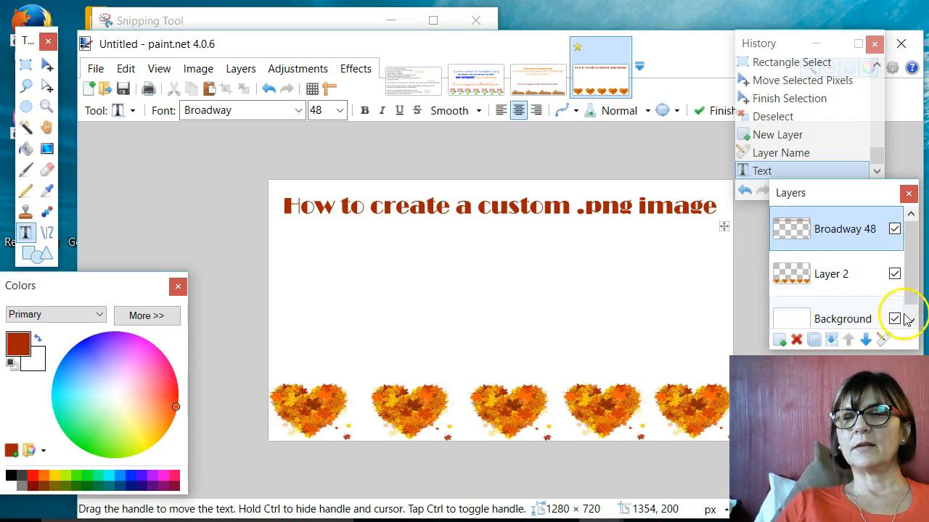
Add another layer above the title layer and set the text font to Cooper Black.
left_click(780, 340)
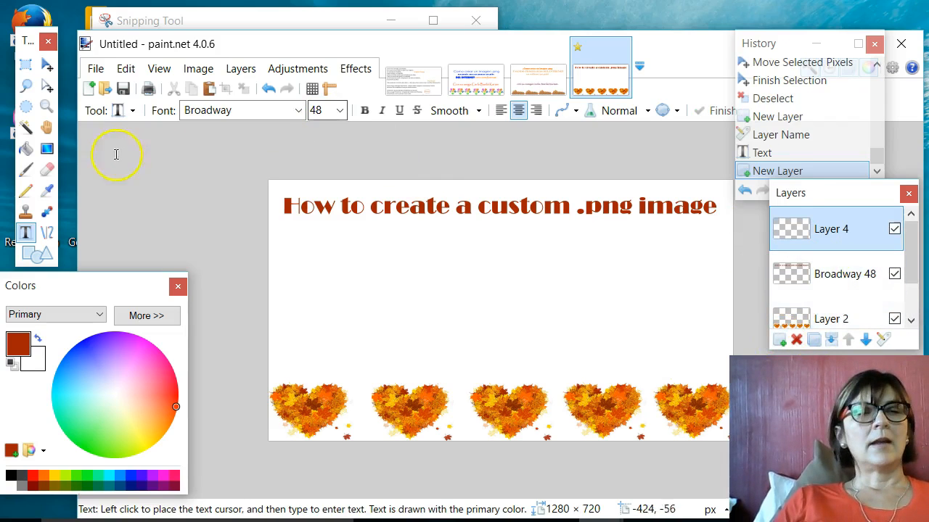
left_click(300, 111)
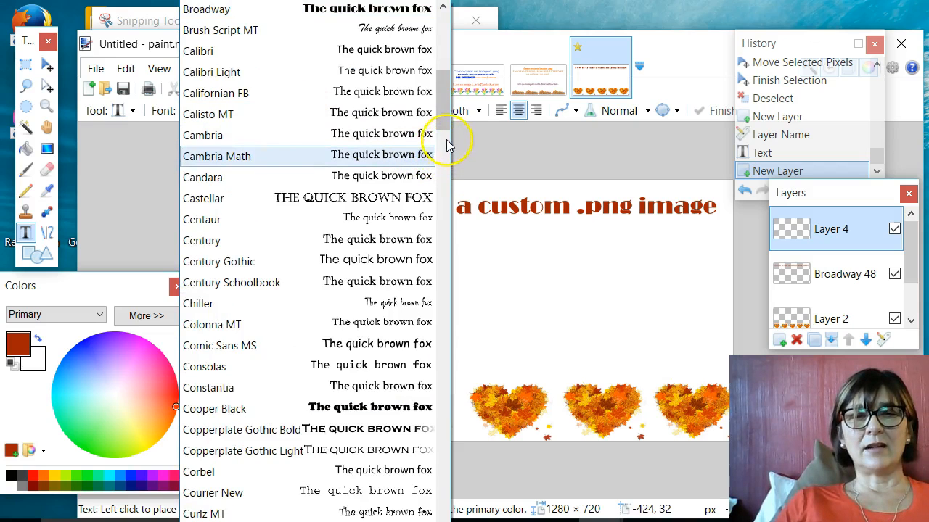
left_click_drag(441, 118, 442, 121)
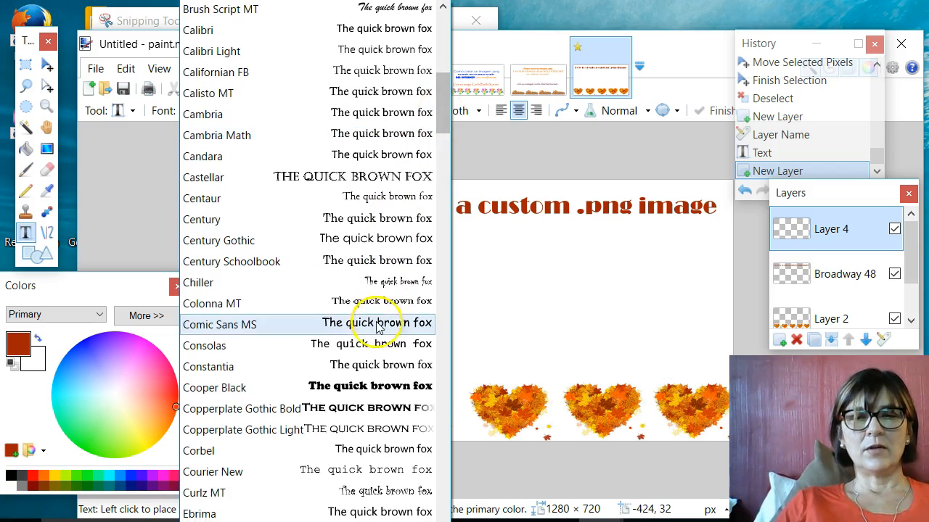
left_click(368, 386)
left_click(368, 385)
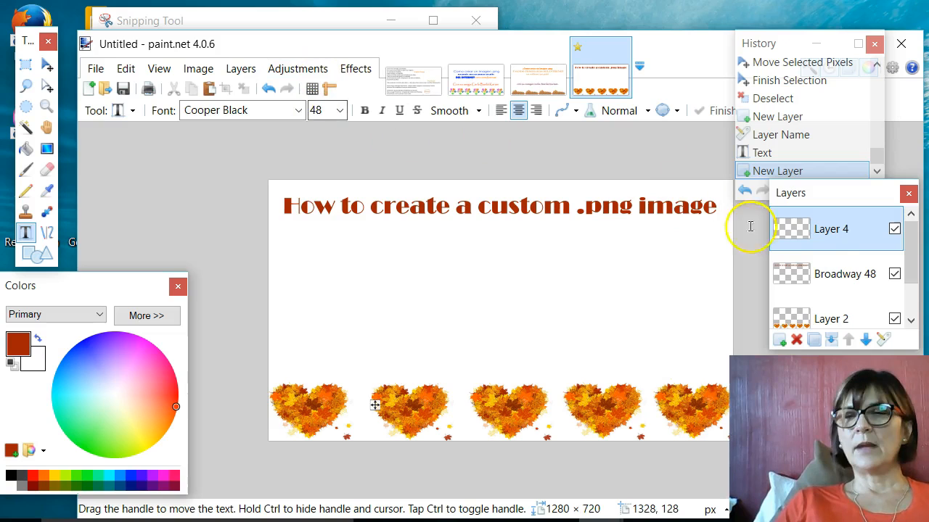
Rename Layer 4 as "Copper Black 48".
double_click(825, 230)
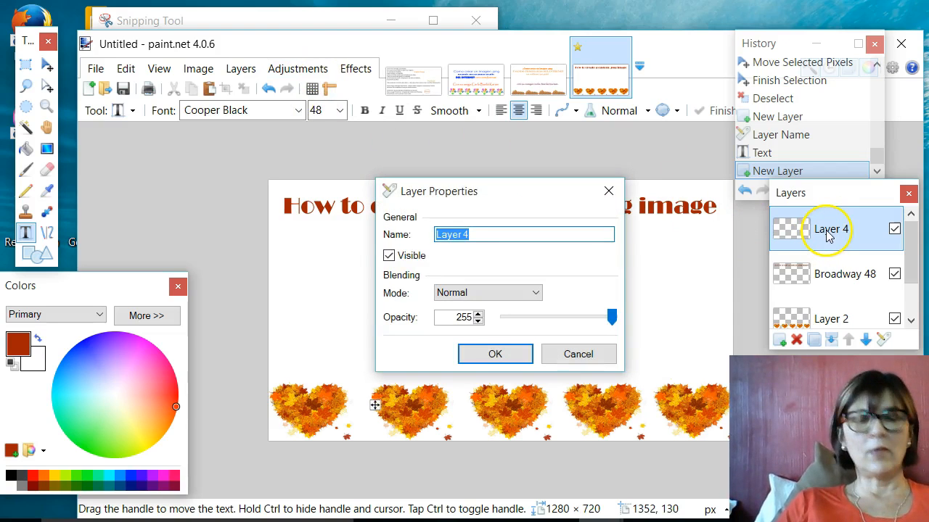
type("Copper Black 48")
key("Return")
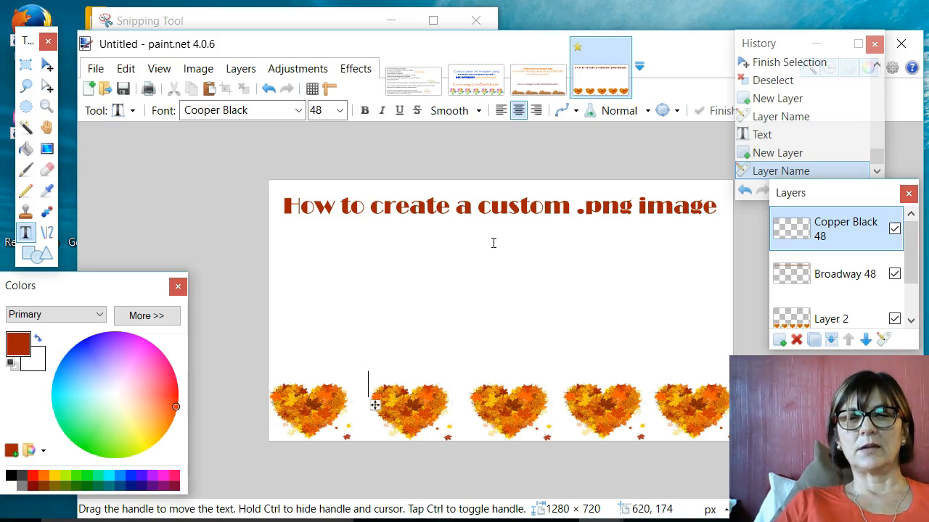
Write "using free trustworthy programs" in Cooper Black beneath the title line, nudge it into place, and deselect it.
left_click(499, 270)
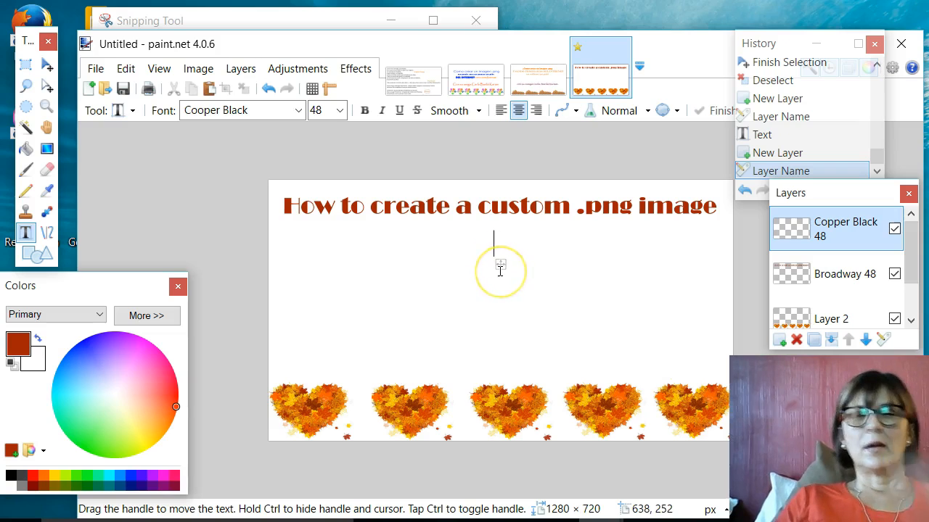
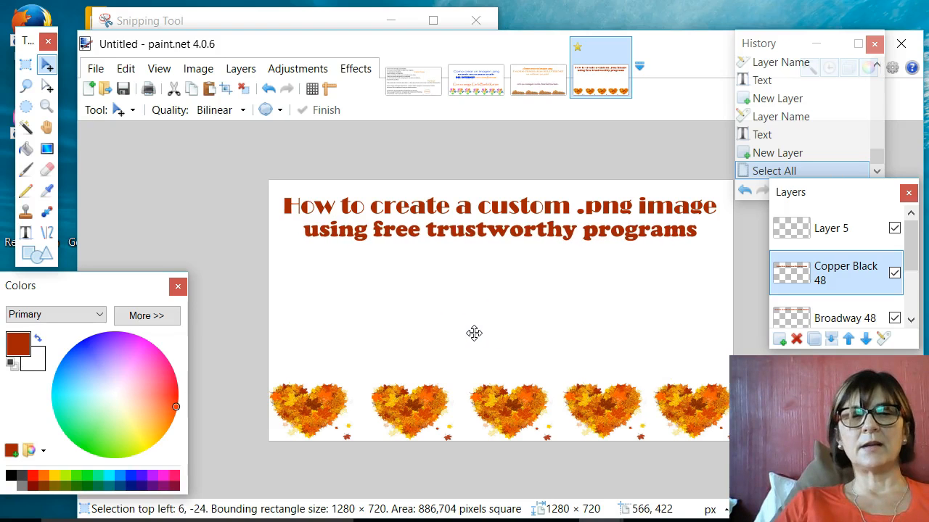
key("ctrl+d")
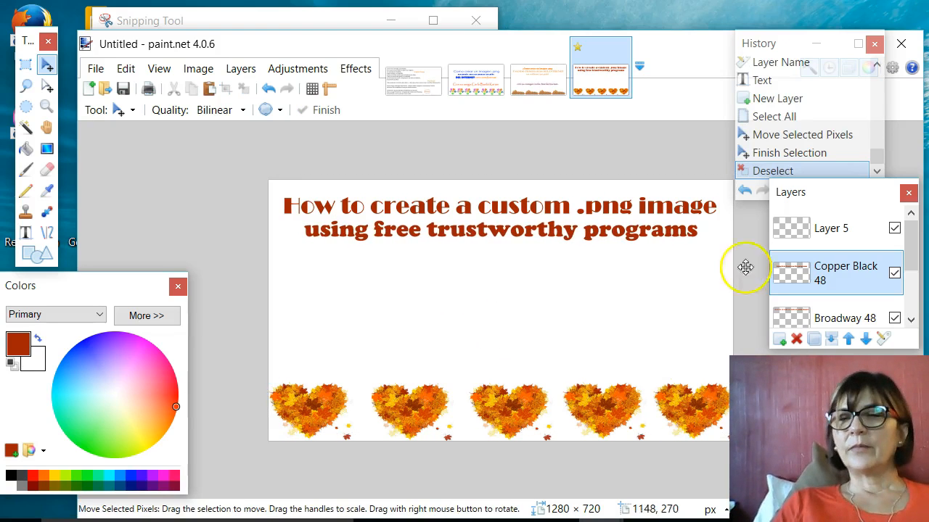
Sample a bright orange from the middle heart on Layer 2 as the primary color.
left_click(831, 231)
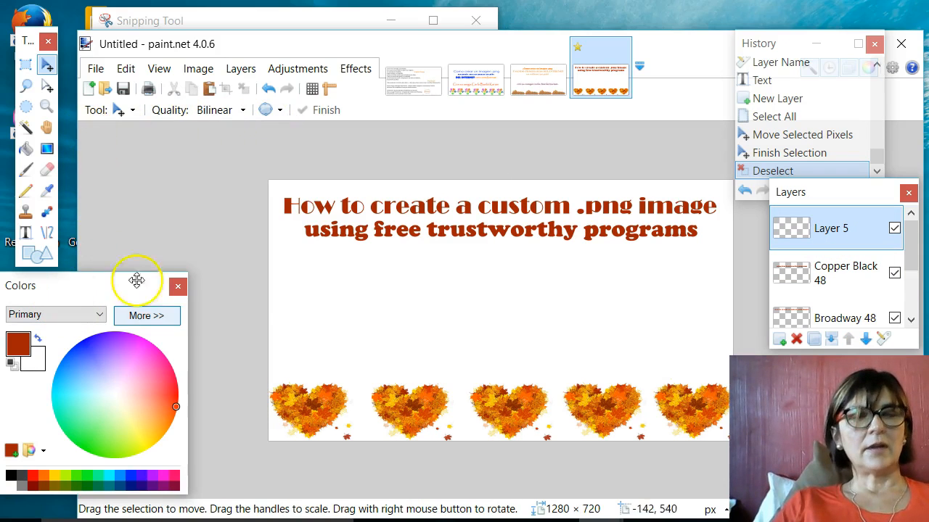
left_click(46, 190)
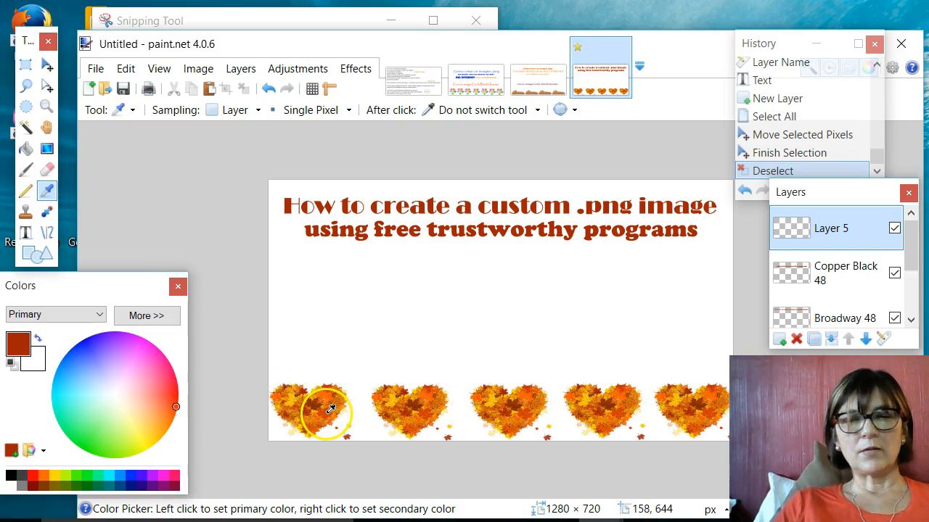
left_click_drag(912, 237, 908, 259)
left_click(837, 253)
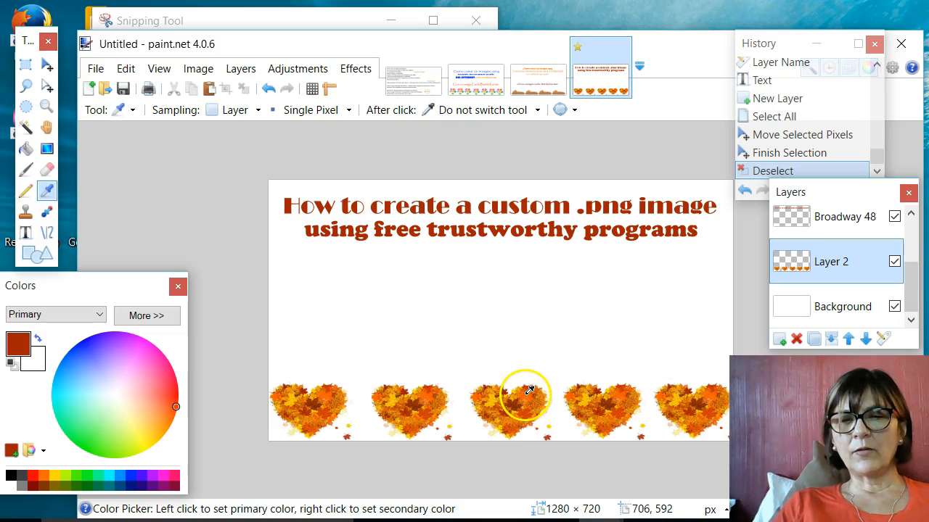
left_click(529, 391)
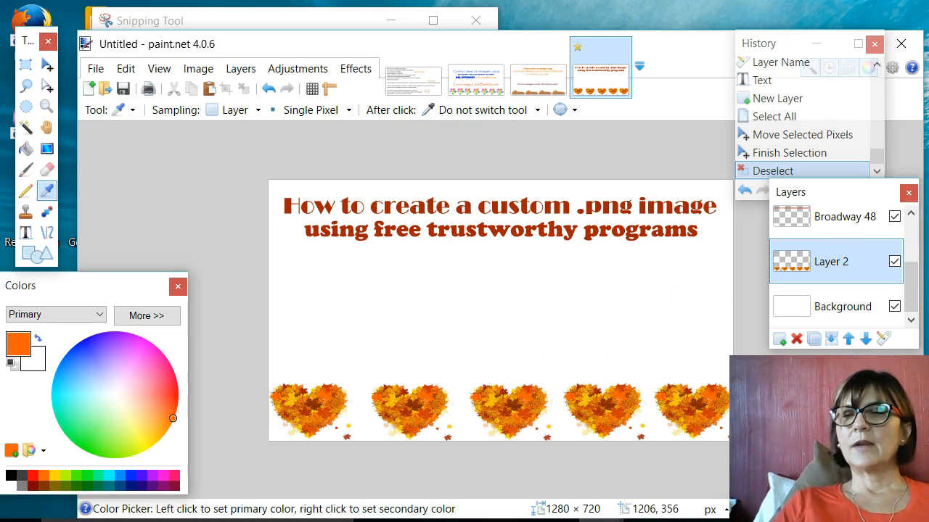
On Layer 5, write "in less than 30 mins." in 48-point Curlz MT, centered beneath the "using free trustworthy programs" line.
scroll(906, 263, "up", 3)
left_click(840, 230)
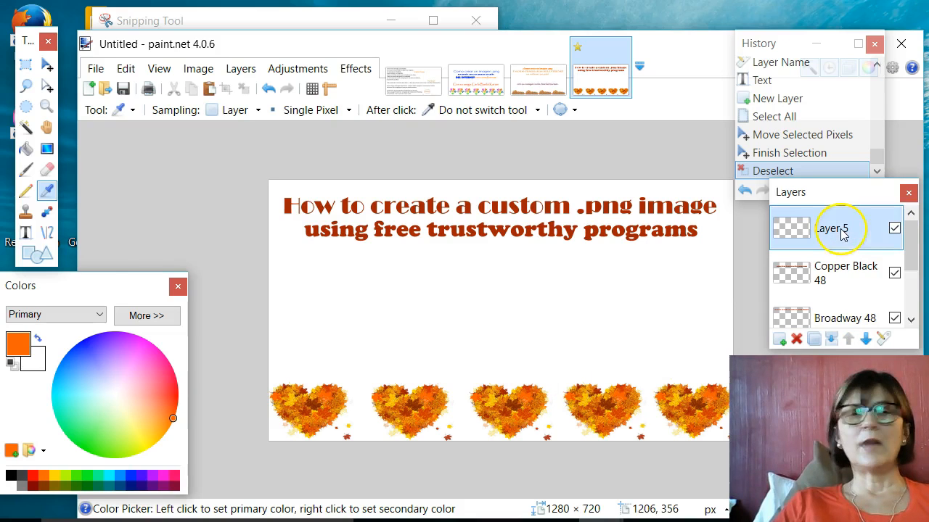
left_click(26, 233)
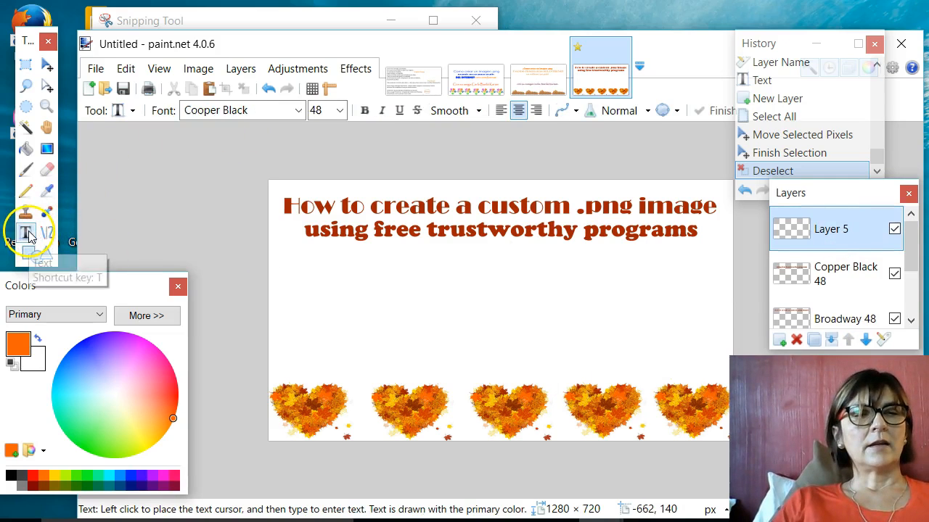
left_click(298, 109)
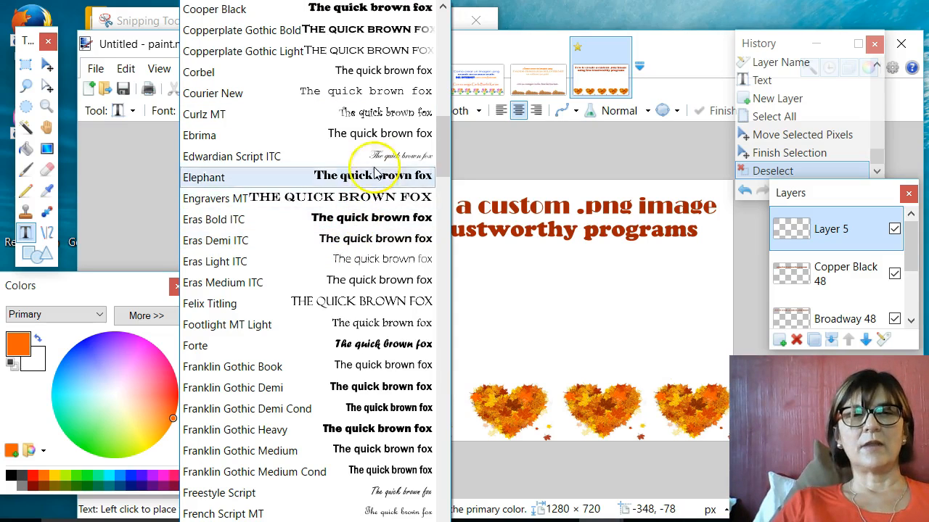
left_click(367, 114)
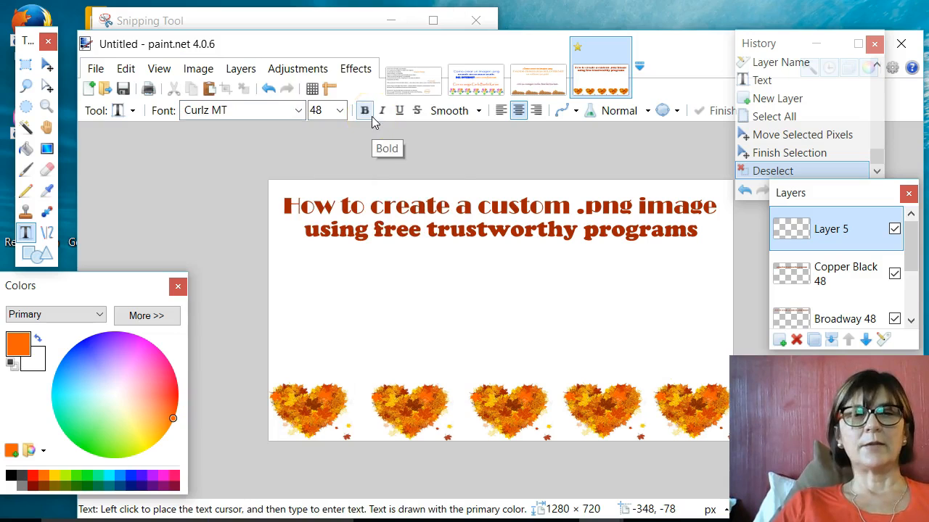
left_click(488, 262)
type("in les")
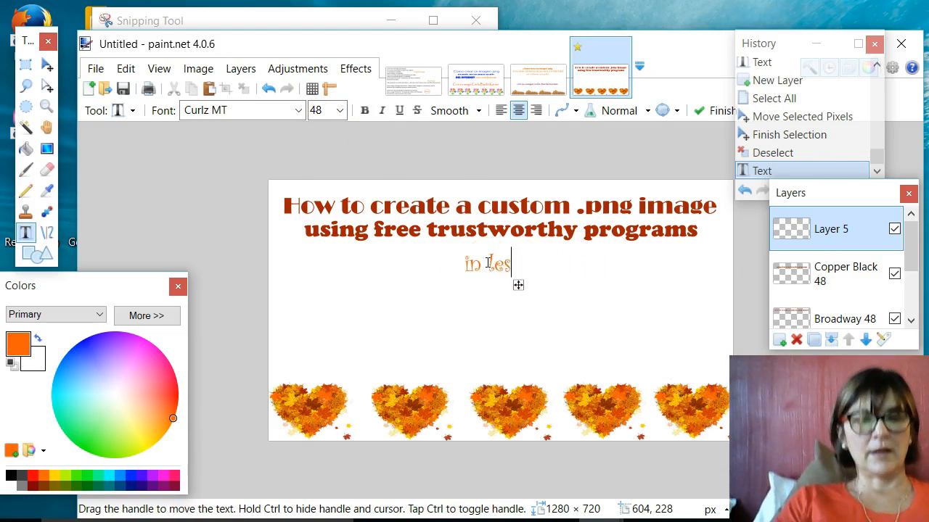
type("s than 30 mins.")
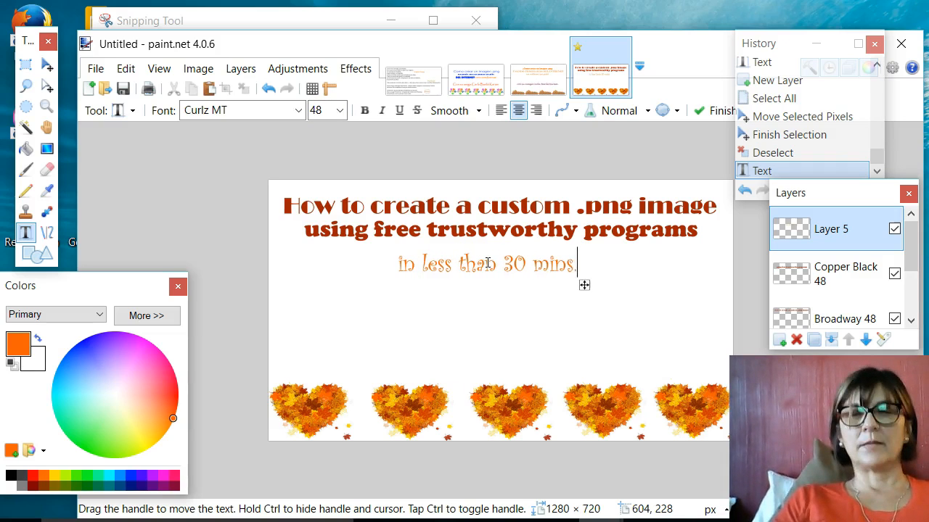
Make the "in less than 30 mins." text bold at size 72 and nudge it into place under the second title line.
left_click(360, 113)
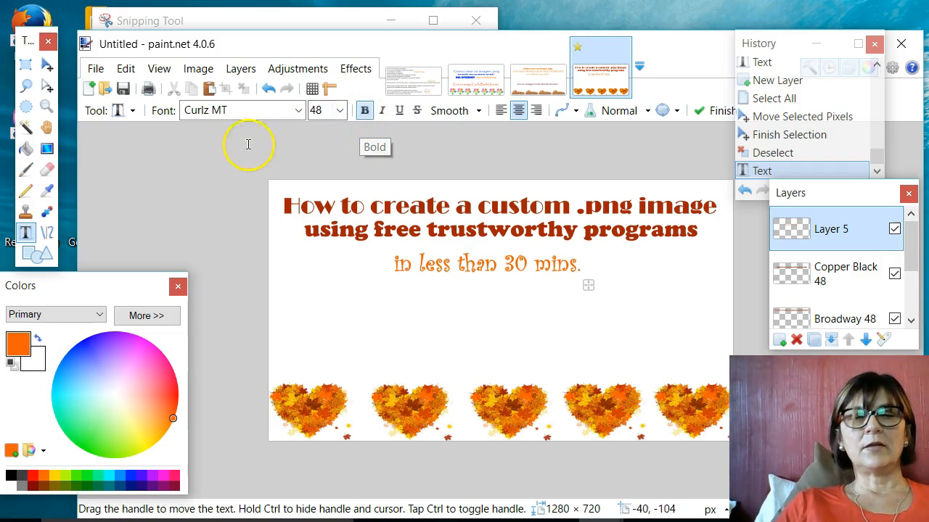
left_click(338, 113)
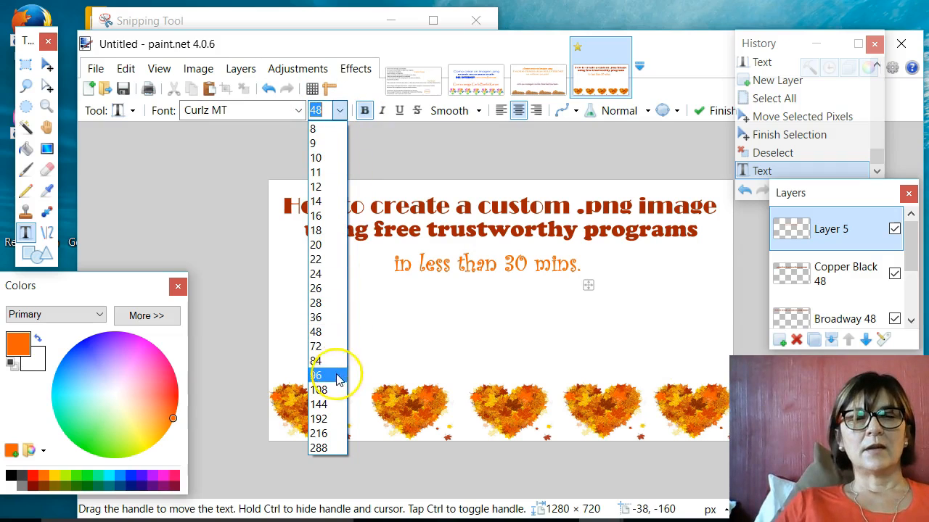
left_click(326, 348)
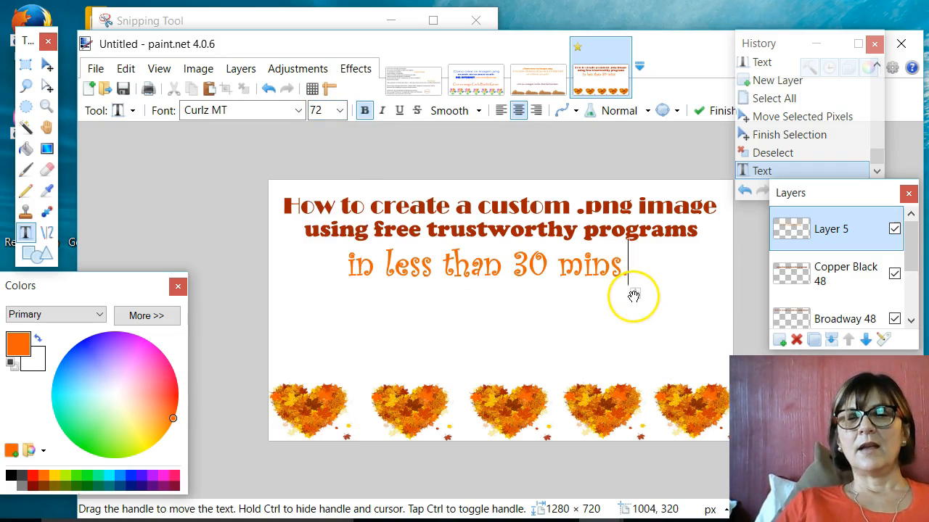
key("BackSpace")
type(".")
left_click_drag(634, 296, 639, 295)
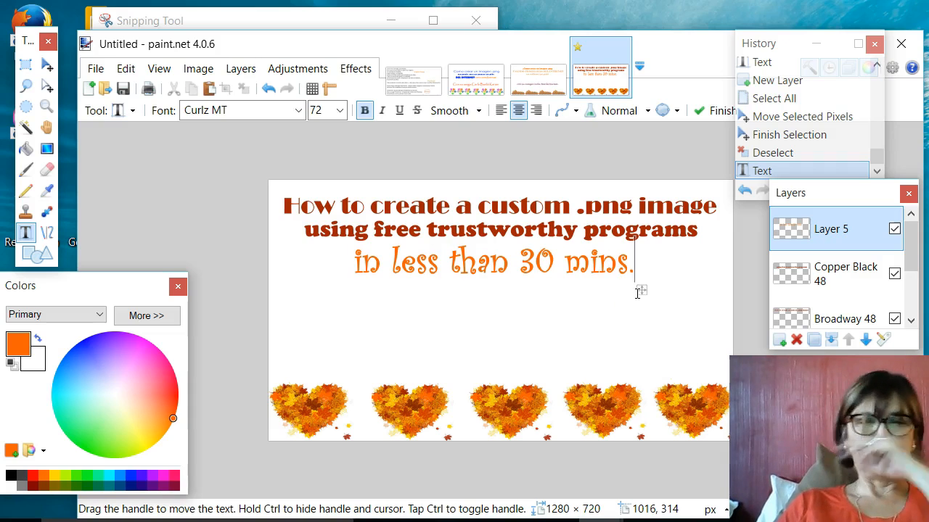
Add a layer above Layer 5, and sample a golden yellow from the leftmost heart on Layer 2 as the primary color.
left_click(778, 341)
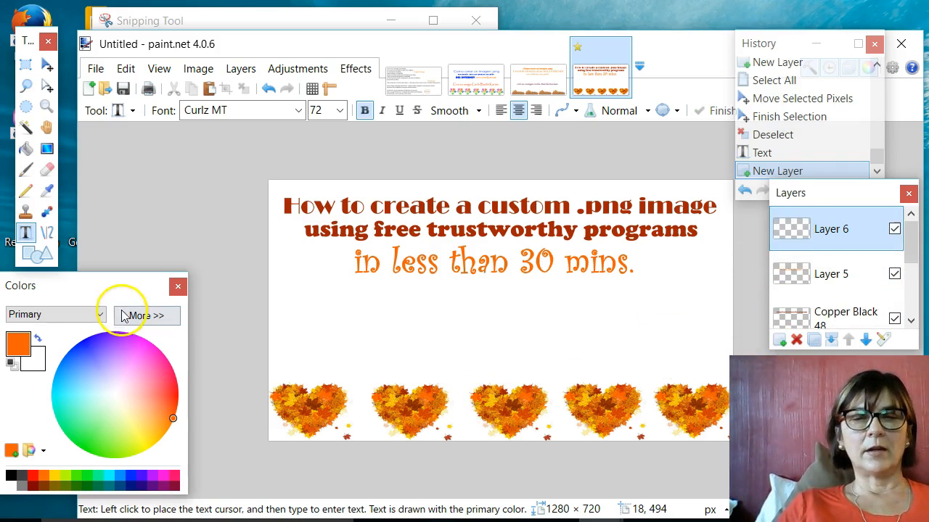
left_click(46, 190)
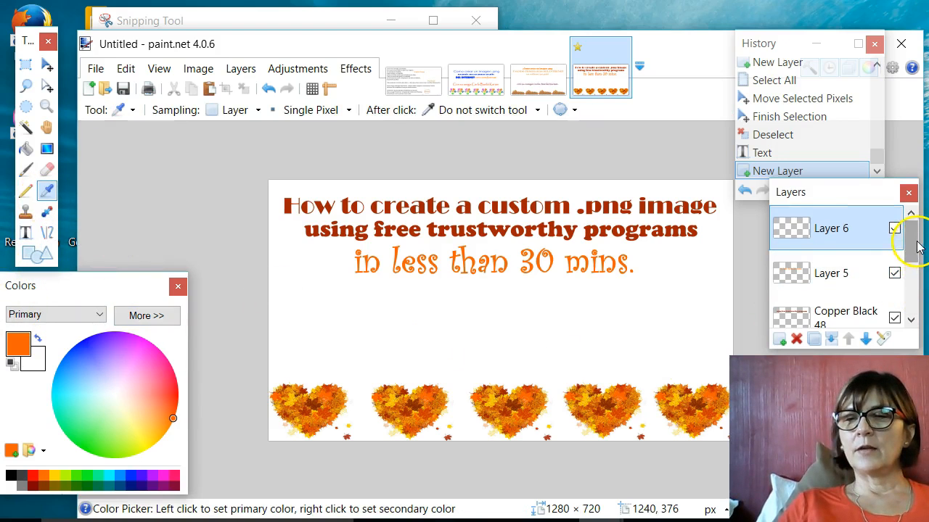
left_click_drag(911, 244, 909, 299)
left_click(839, 272)
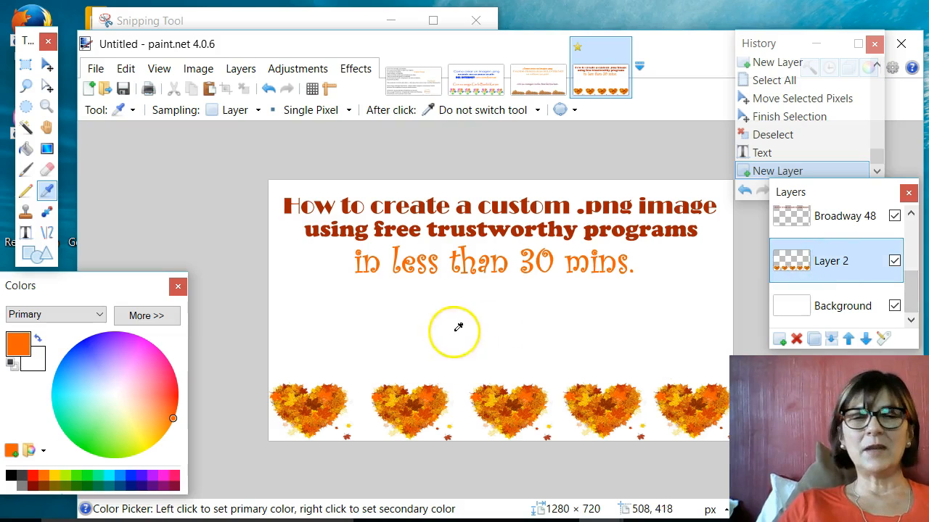
left_click(297, 398)
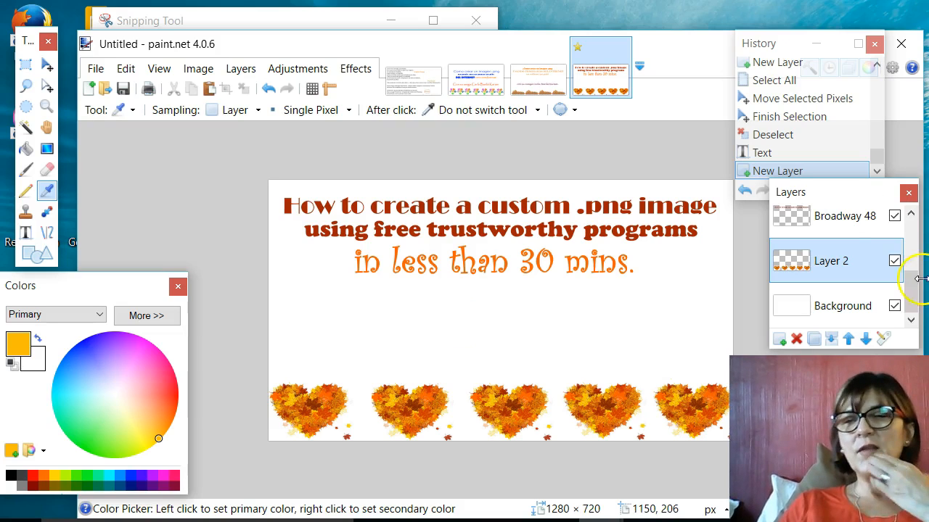
Rename Layer 5 as "Curlz MT 72 B".
left_click_drag(904, 269, 908, 207)
left_click(811, 228)
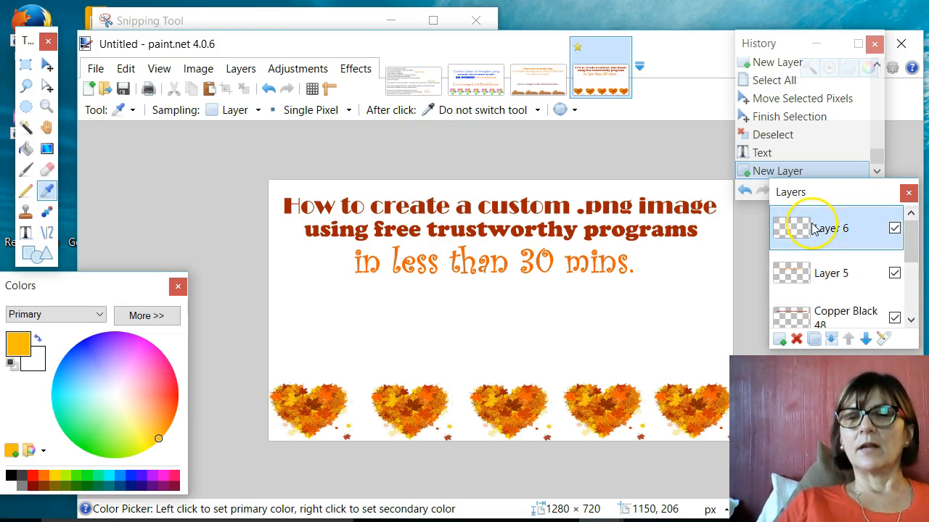
left_click(840, 285)
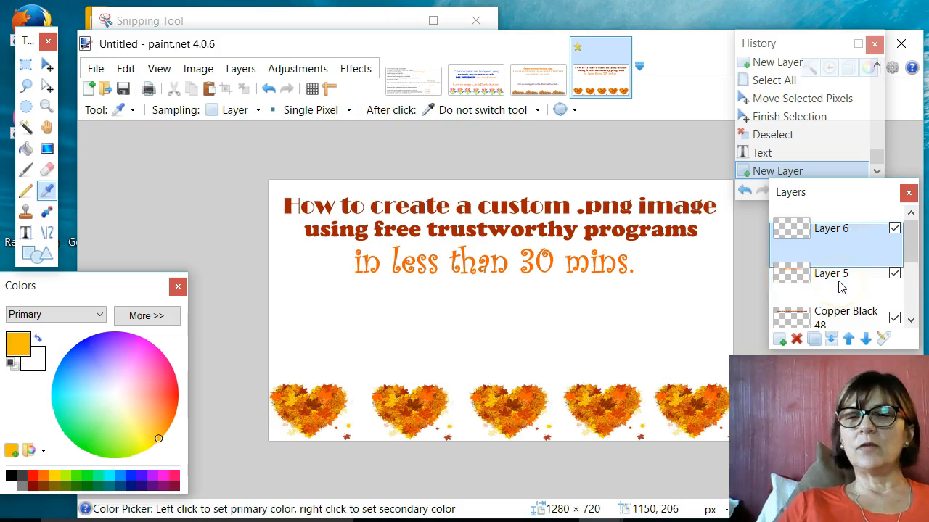
left_click(27, 233)
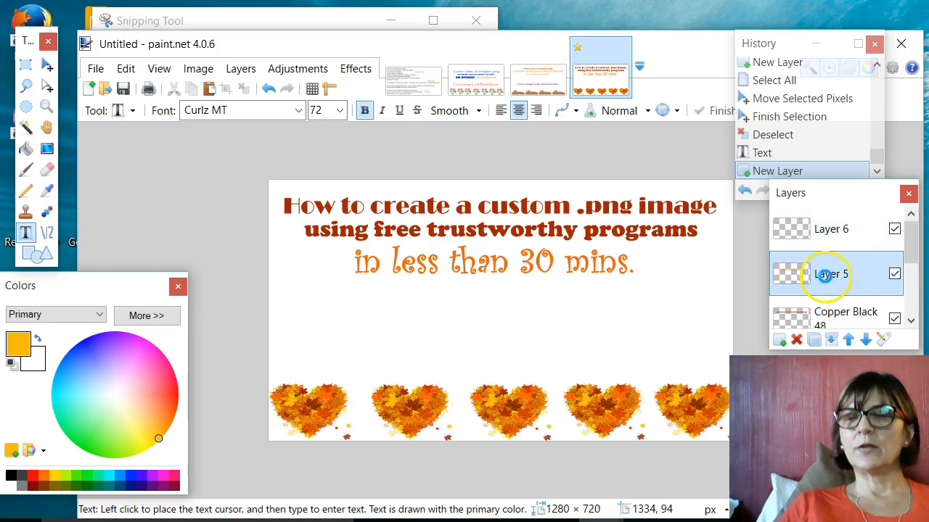
double_click(825, 276)
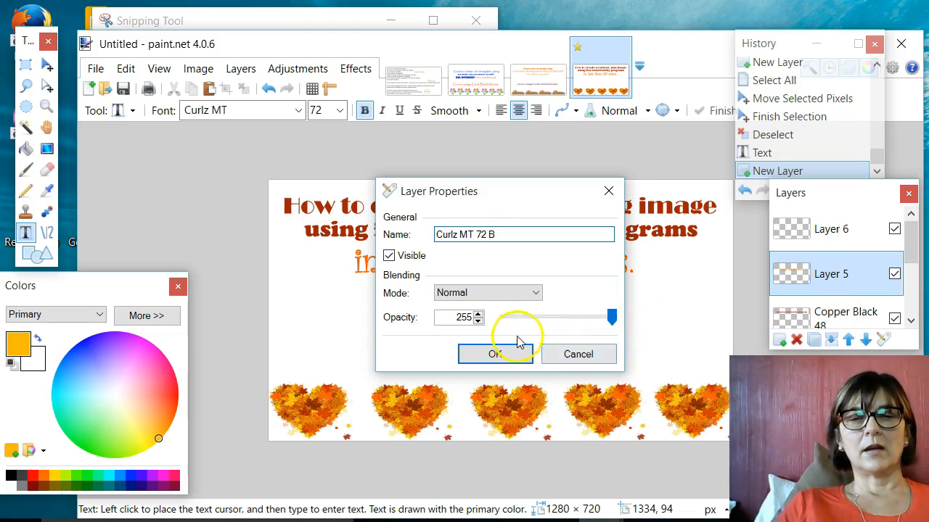
left_click(493, 356)
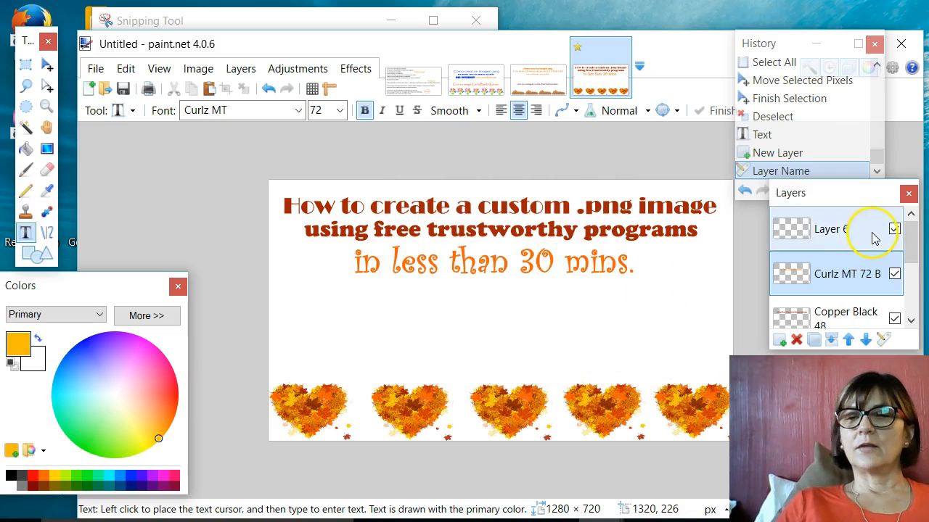
On Layer 6, write "with" and the presenter's full name in bold 72-point Freestyle Script, and move the line down closer to the hearts.
left_click(846, 232)
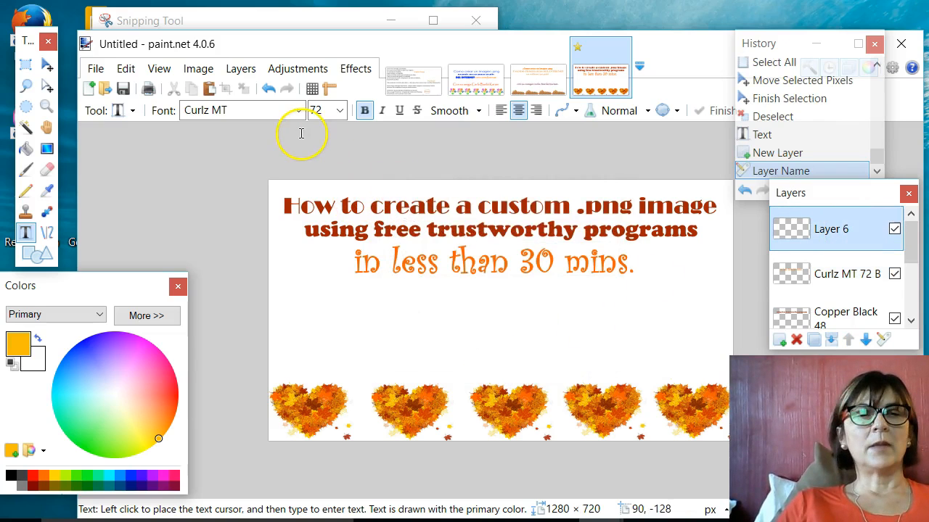
left_click(299, 111)
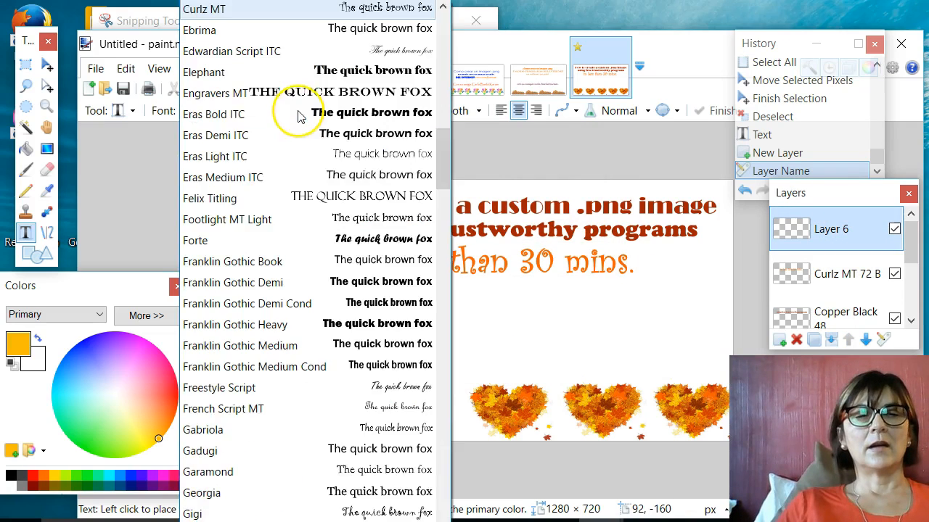
left_click_drag(443, 150, 446, 177)
scroll(445, 174, "down", 1)
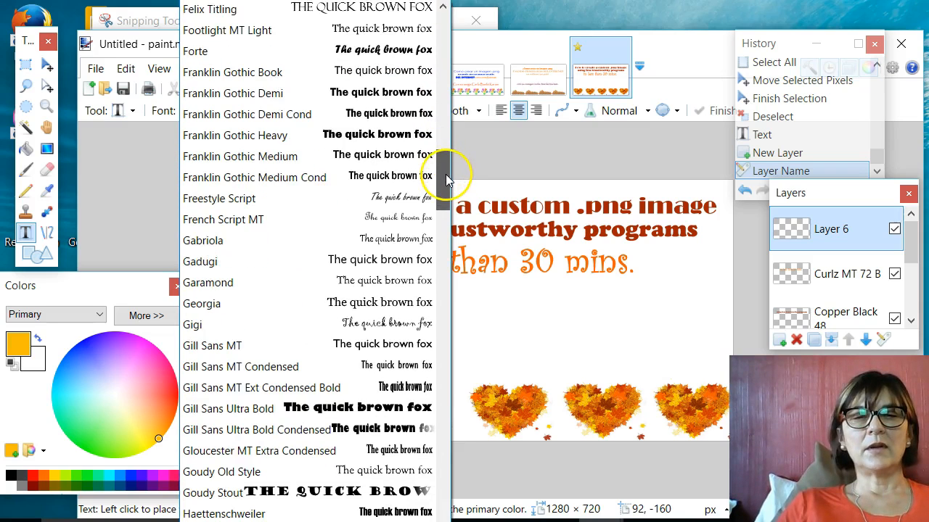
left_click(389, 204)
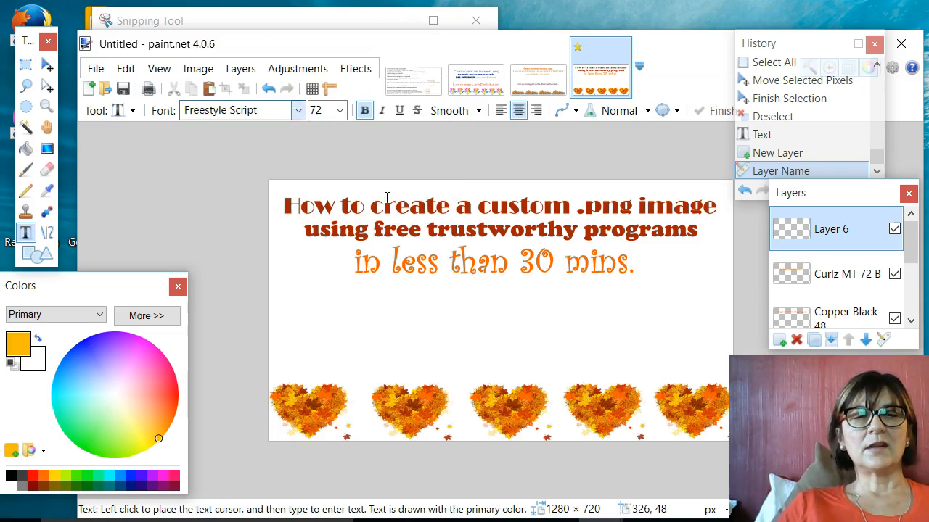
left_click(497, 311)
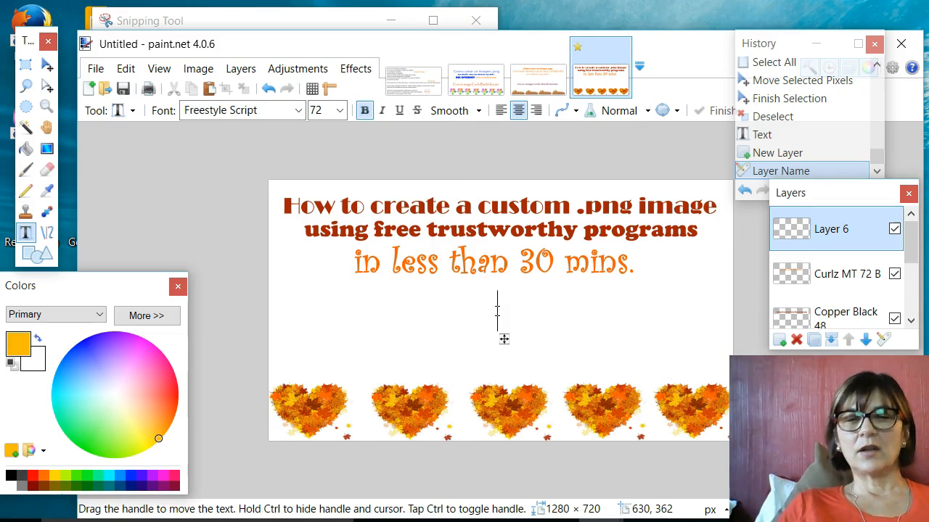
type("with C")
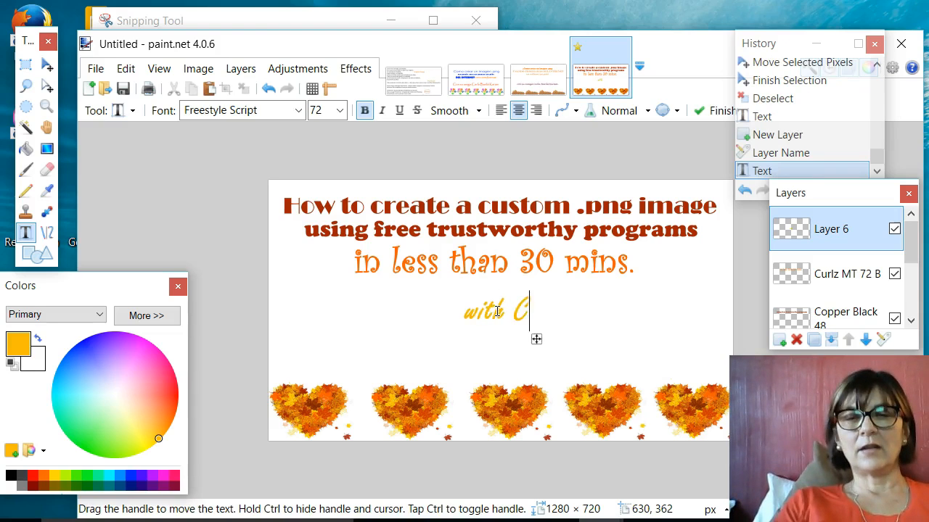
type("arla Baril")
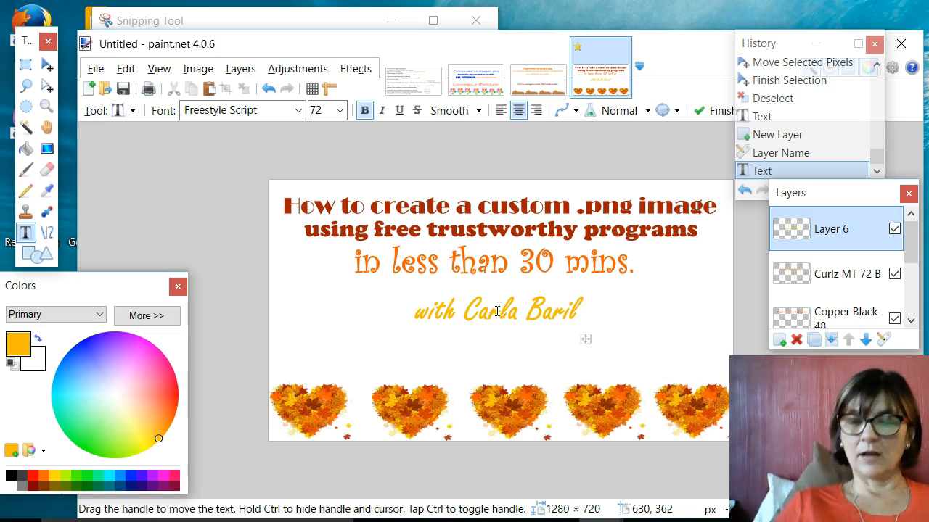
type("á")
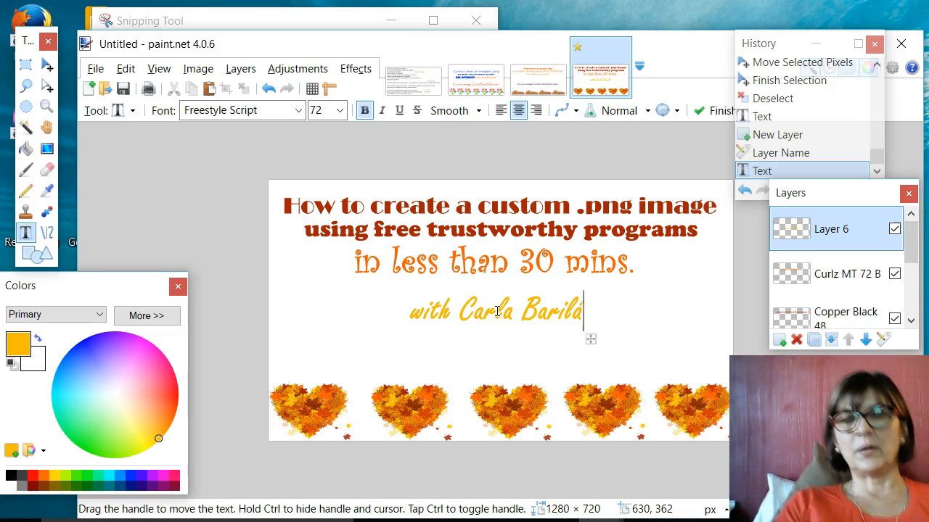
type(" Karam")
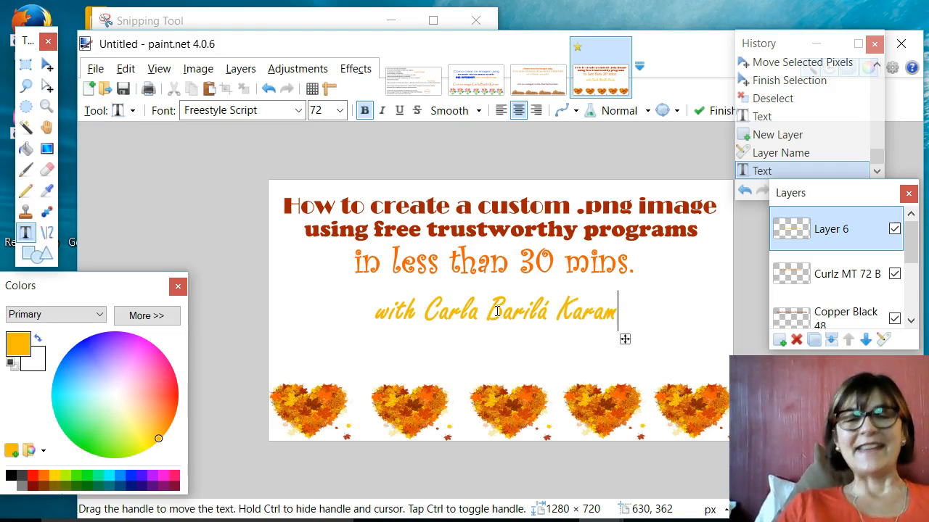
left_click_drag(625, 338, 626, 360)
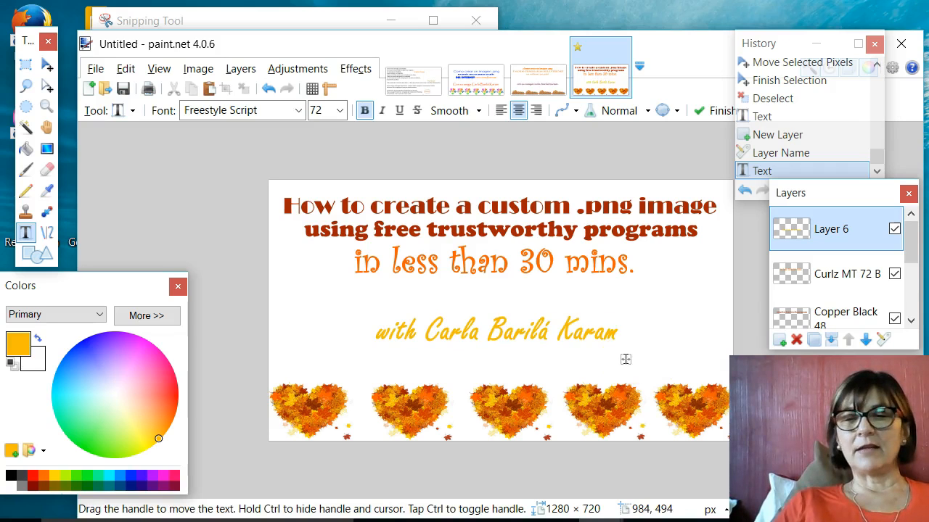
Remove the bold from the presenter's name line and rename Layer 6 as "Freestyle Script 72".
double_click(834, 238)
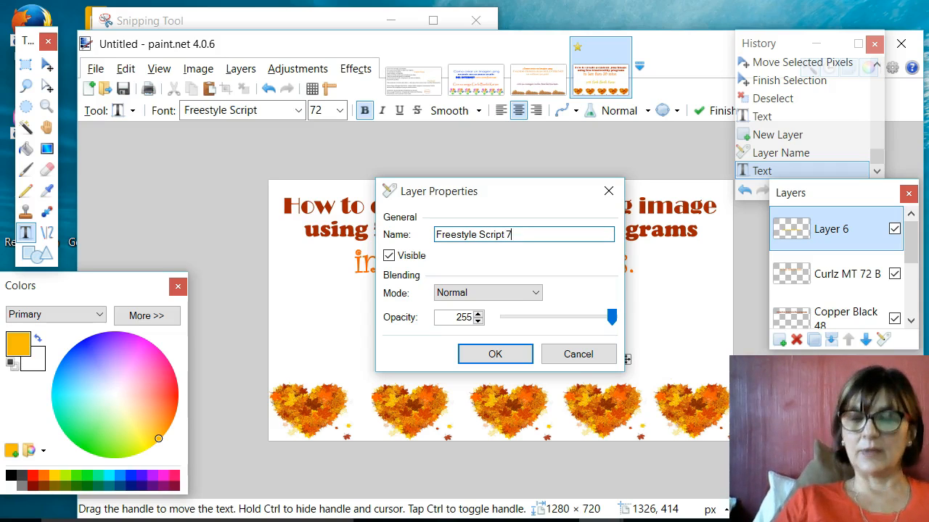
key("Return")
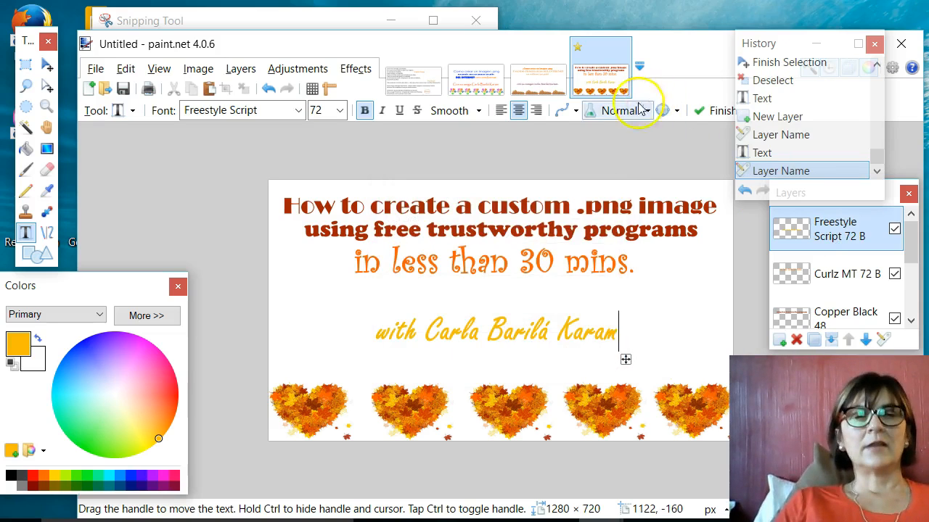
left_click(365, 116)
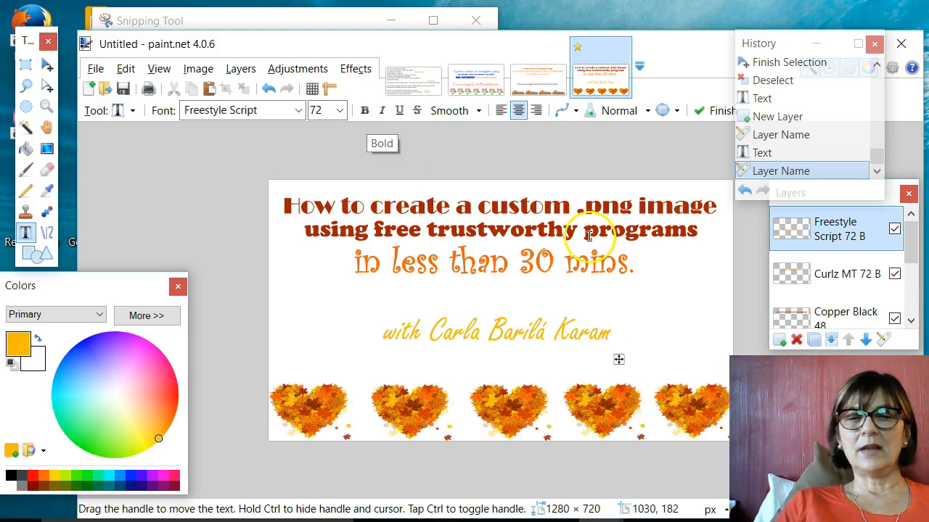
double_click(869, 239)
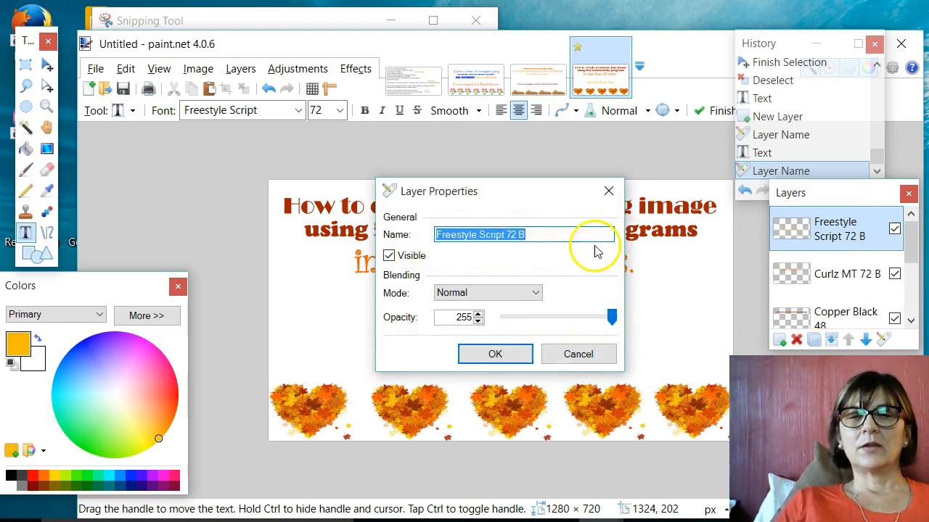
left_click(531, 236)
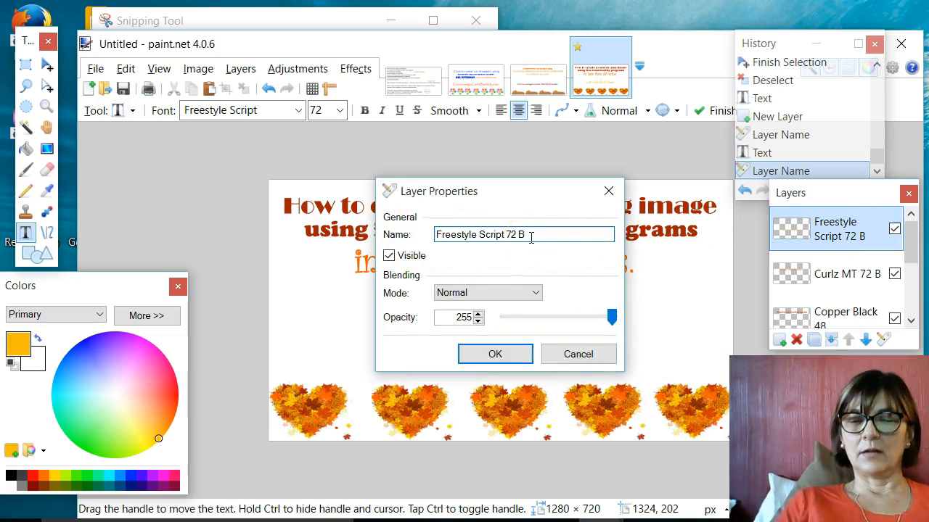
left_click(495, 354)
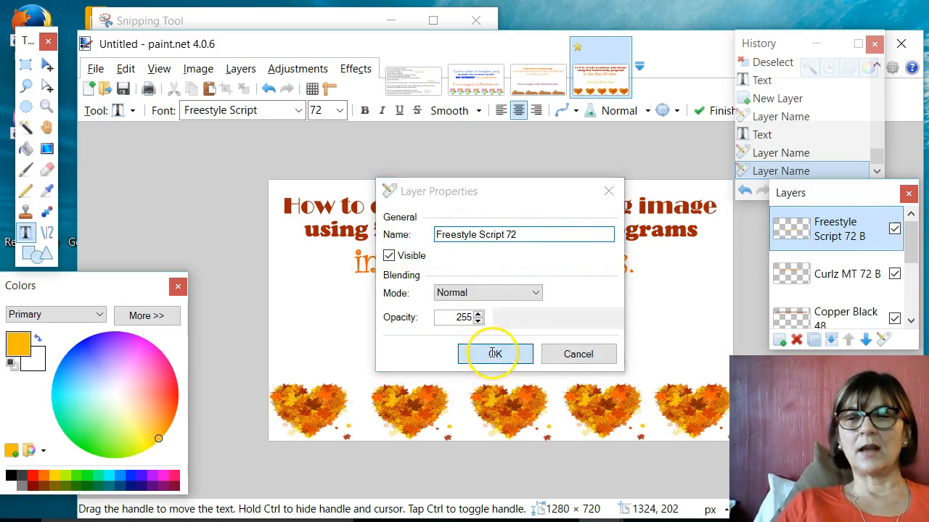
Add a new layer above the "Freestyle Script 72" layer.
mouse_move(910, 239)
left_mouse_down()
mouse_move(916, 296)
mouse_move(907, 234)
left_mouse_up()
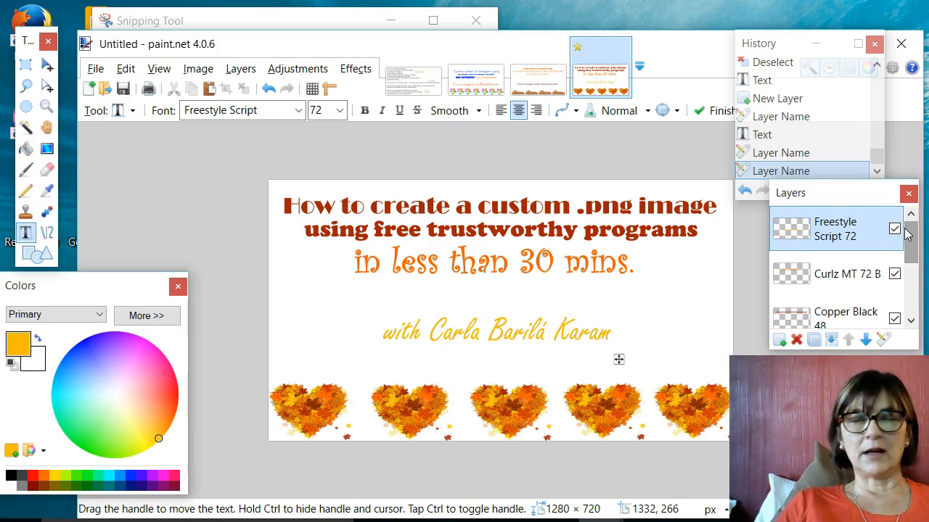
left_click_drag(913, 235, 914, 236)
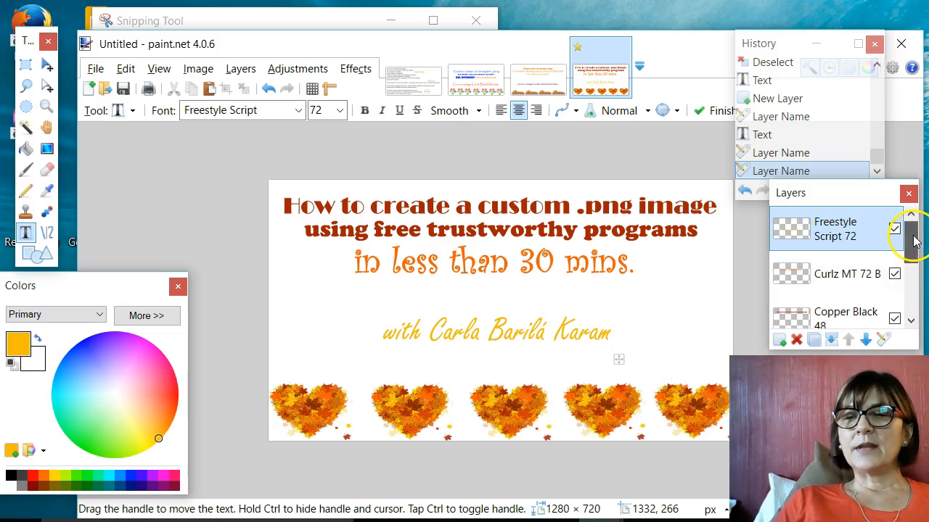
left_click(779, 339)
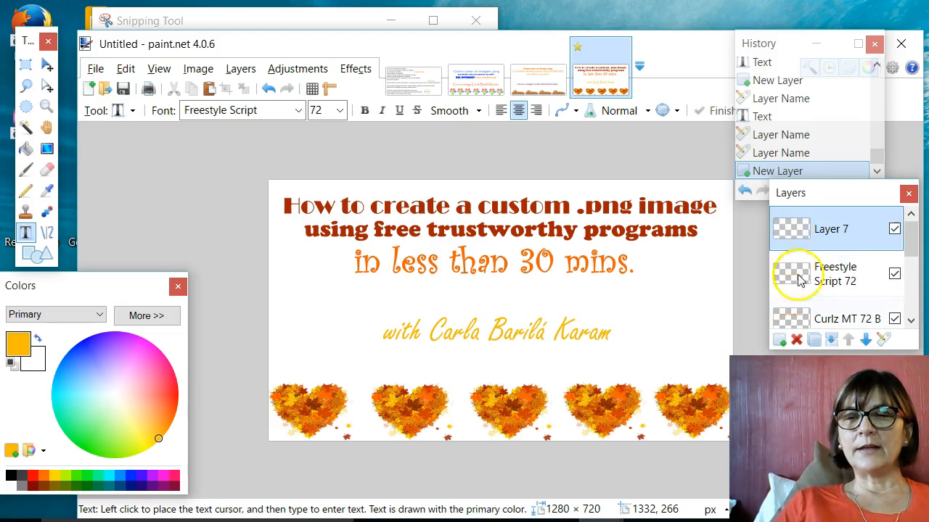